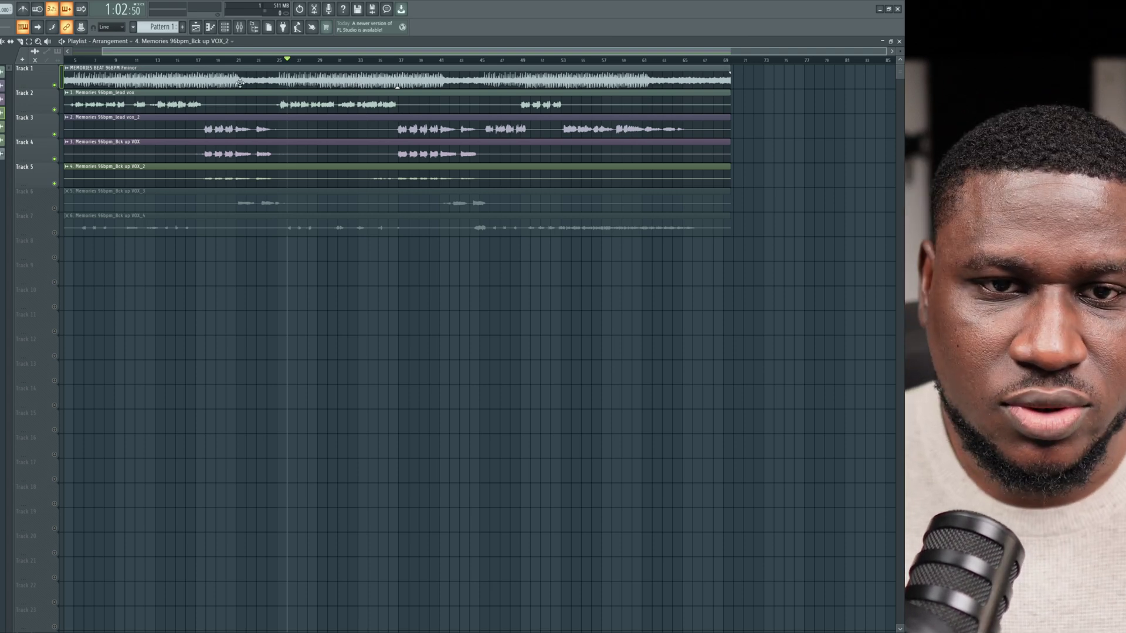
Step: Restart playback from the top and unmute the greyed-out vocal tracks 6 and 7
key(space)
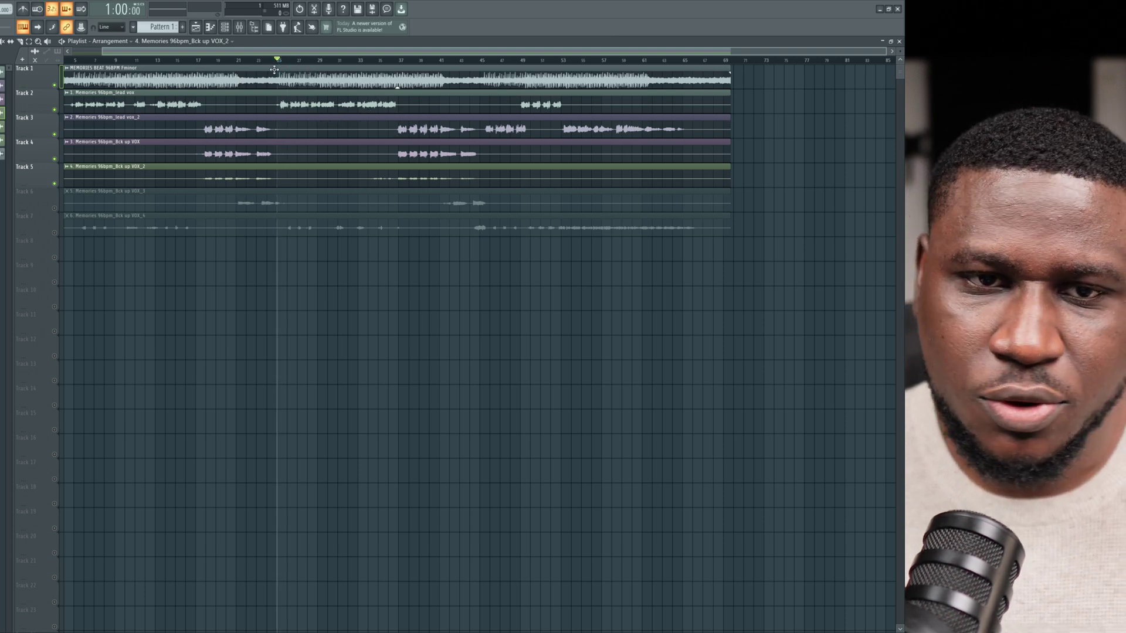
key(space)
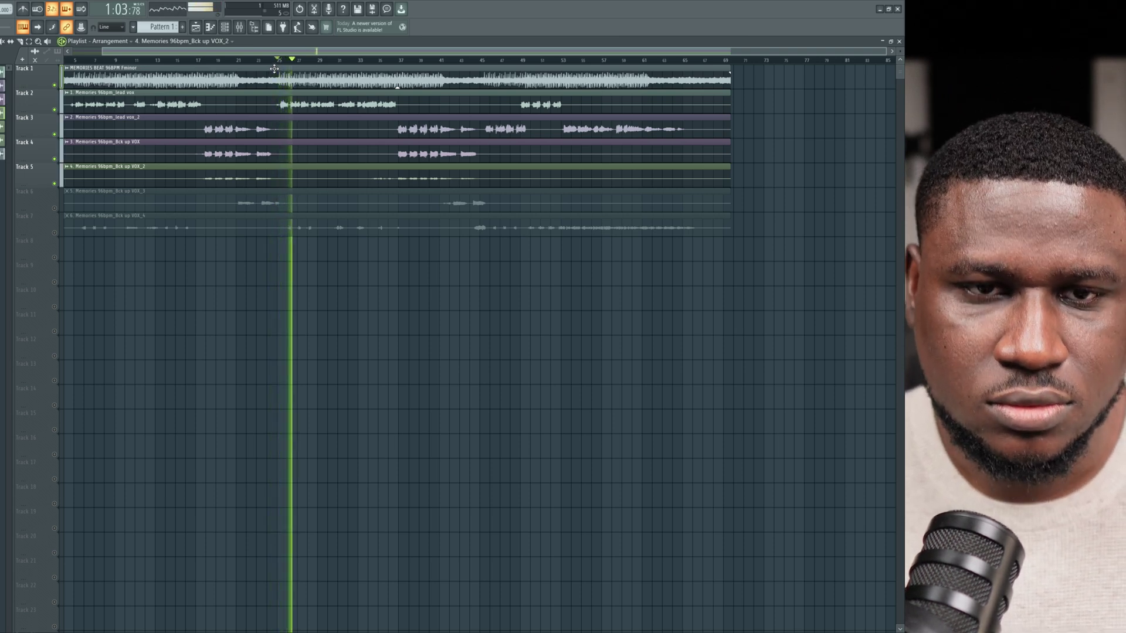
click(57, 212)
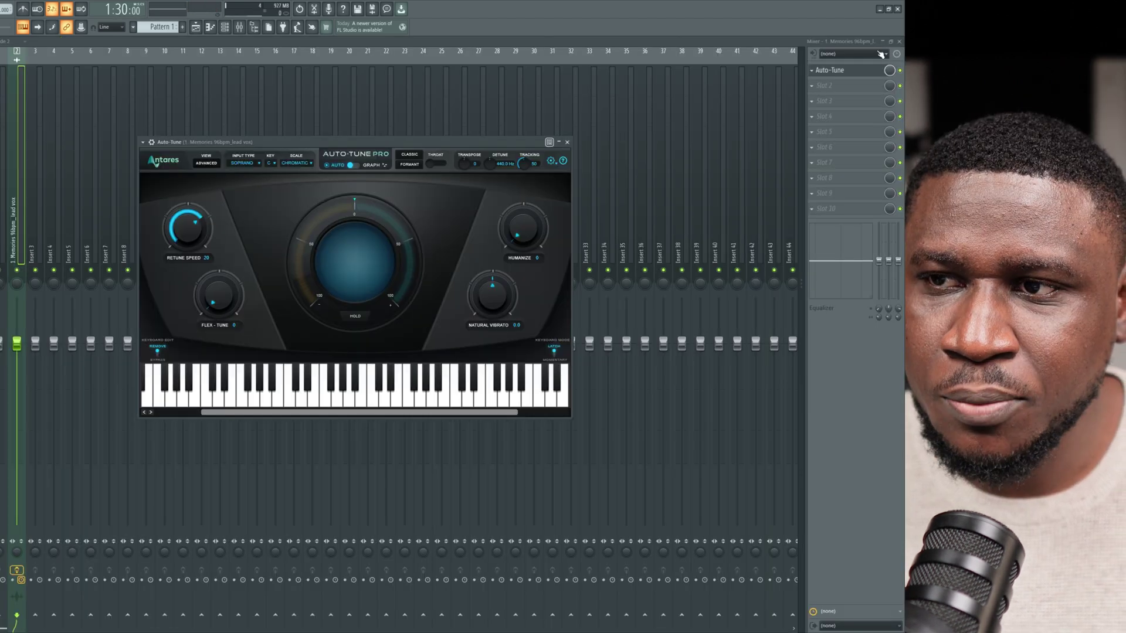
Step: Close the Mixer and lead vocal channel settings, and place Auto-Tune below the vocal tracks
click(899, 41)
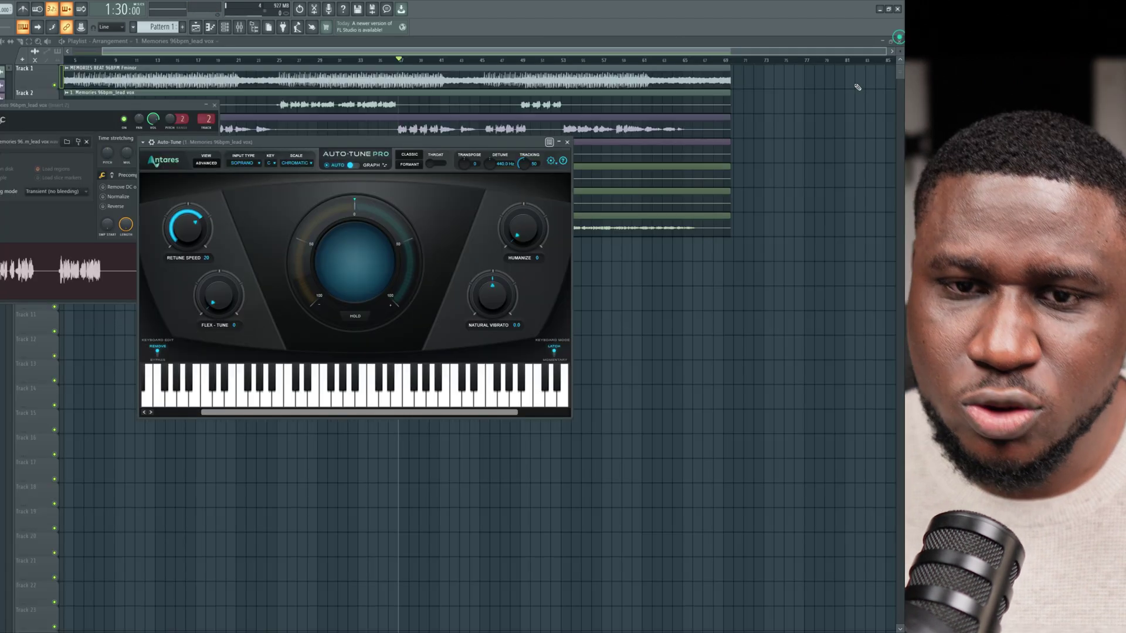
click(214, 105)
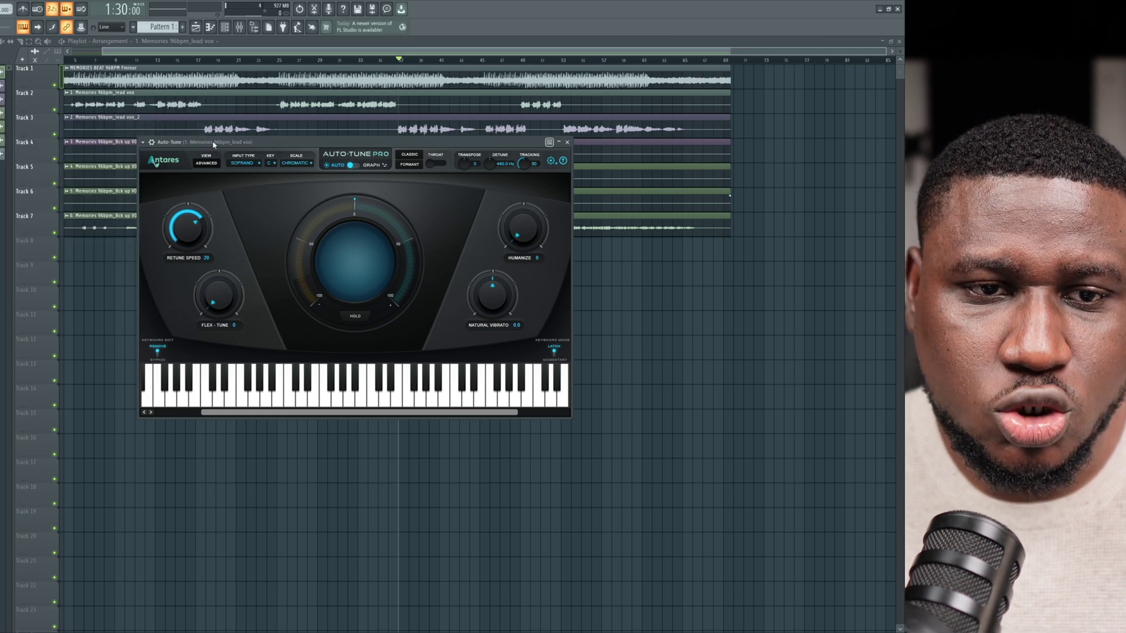
drag(214, 143, 222, 239)
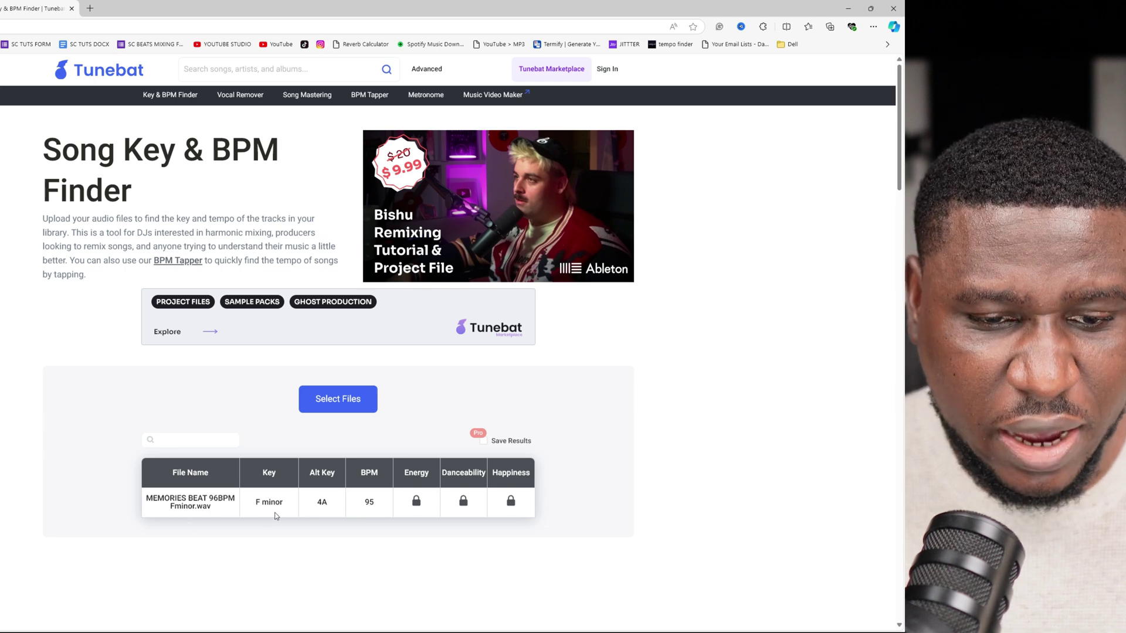
Step: With Tunebat showing F minor, minimize the browser and maximize FL Studio
click(849, 9)
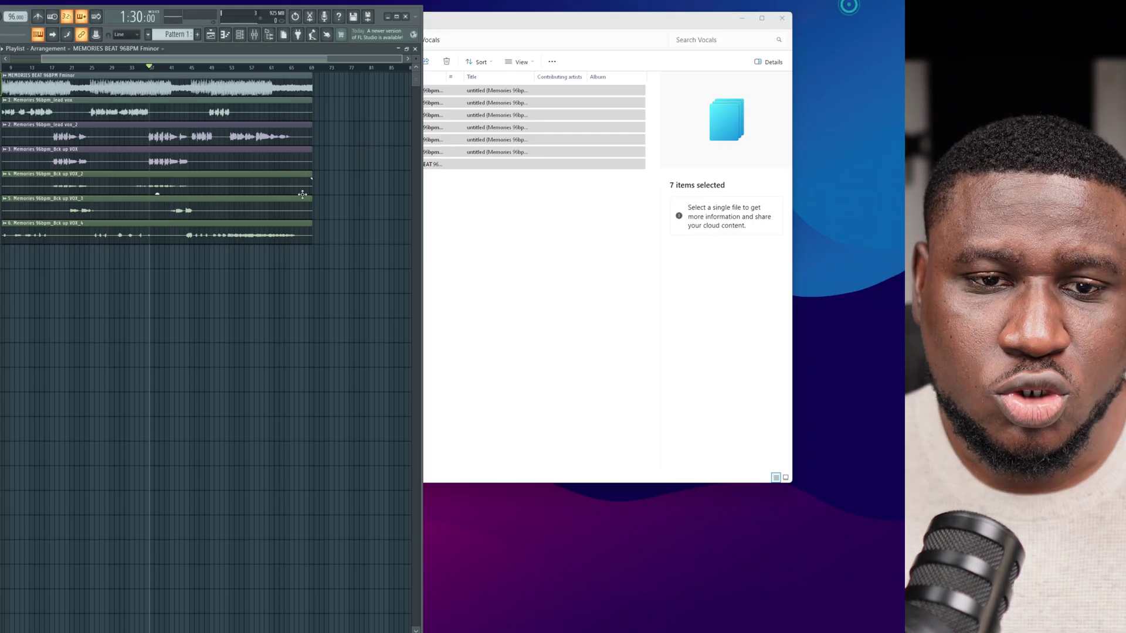
click(397, 17)
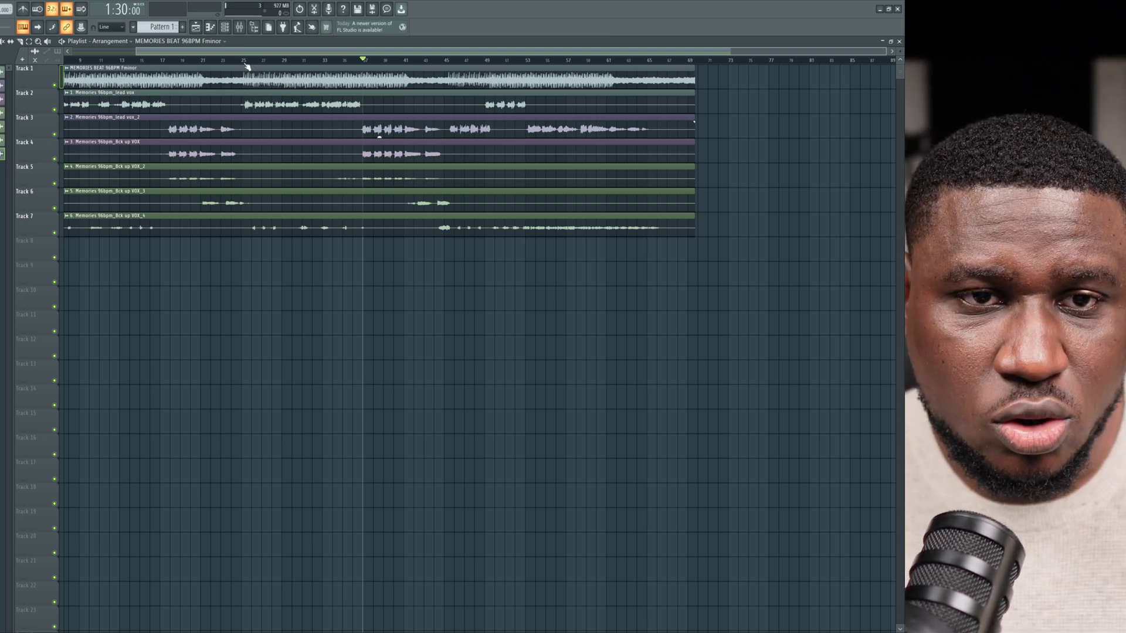
Step: Return the playhead to the start and bring up Auto-Tune Pro on the lead vocal channel
click(242, 60)
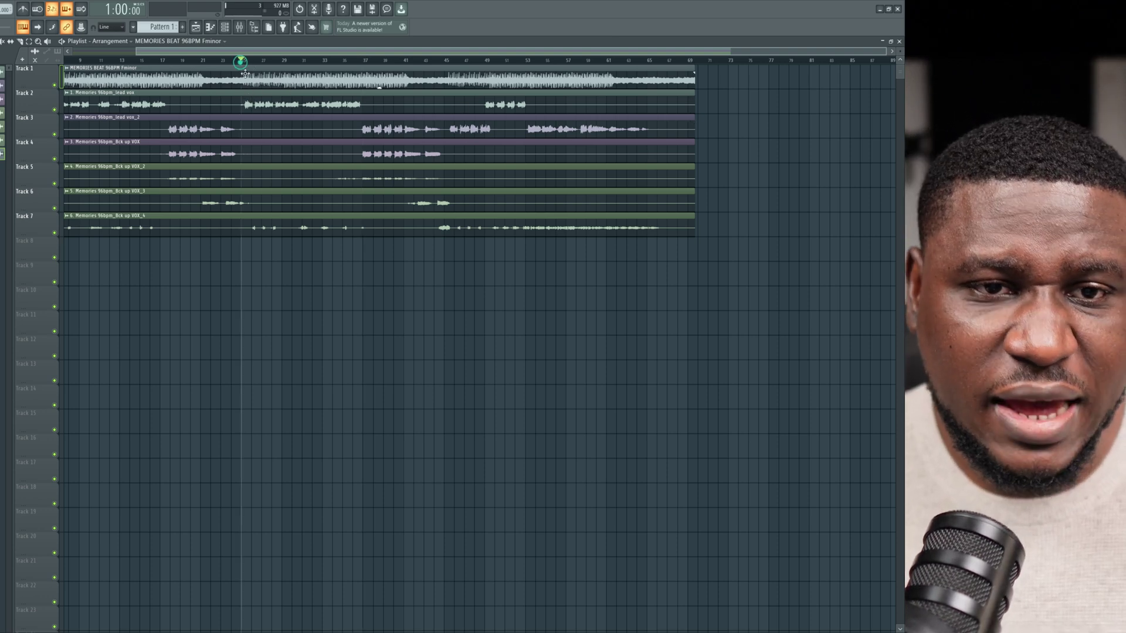
double_click(259, 102)
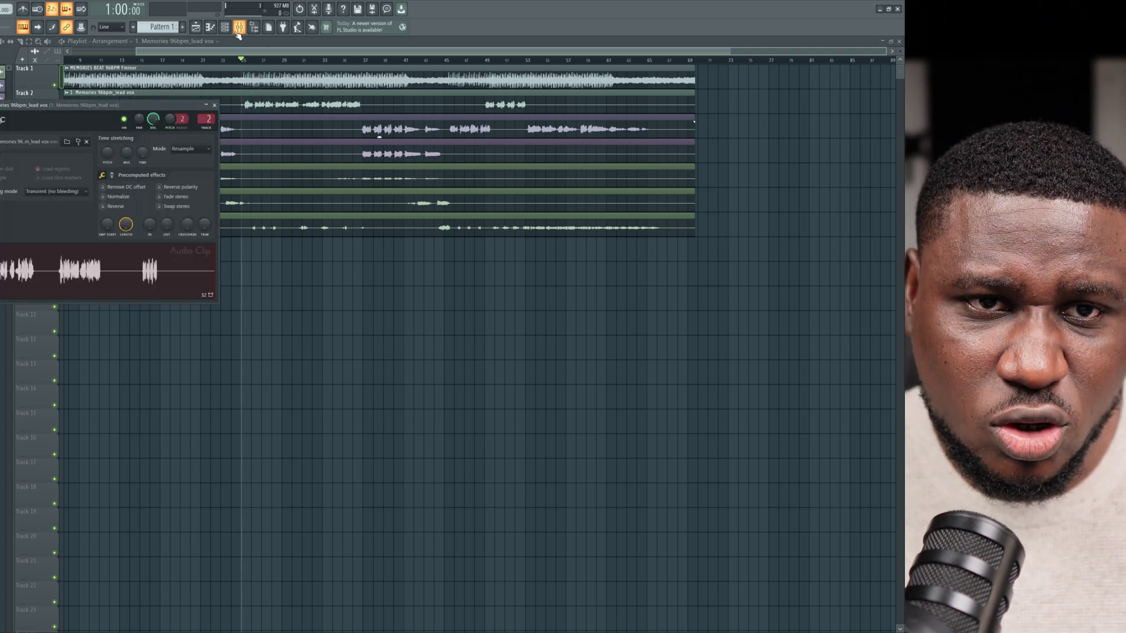
click(239, 29)
click(856, 70)
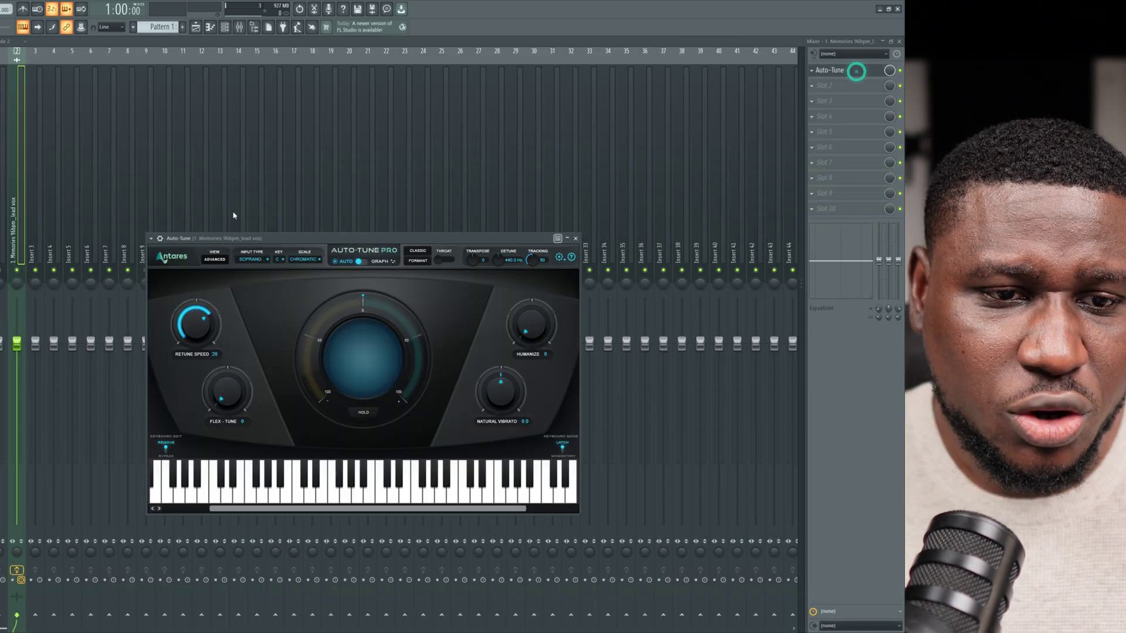
Step: Set Auto-Tune Pro's Key to F and Scale to Minor
click(278, 259)
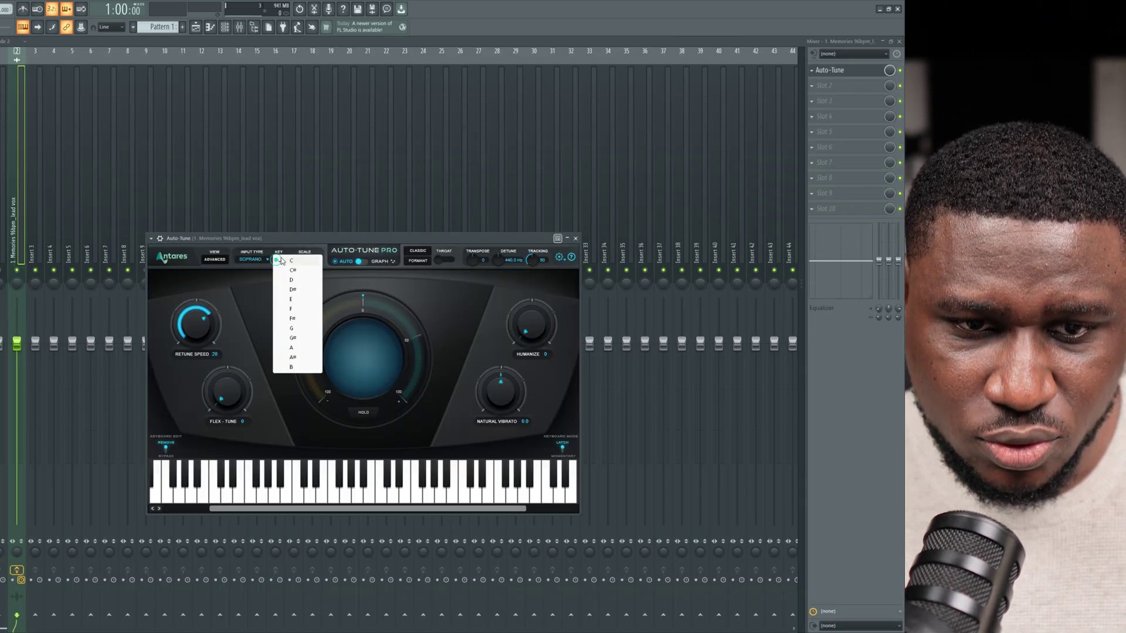
click(293, 310)
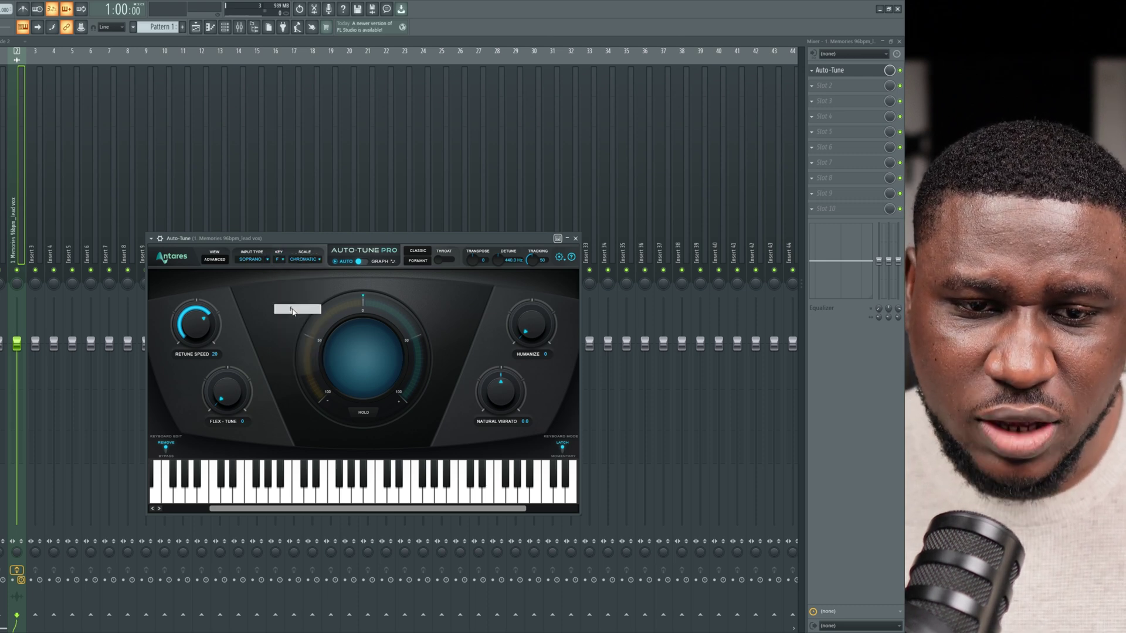
scroll(298, 261, down, 1)
click(302, 259)
click(312, 271)
click(312, 271)
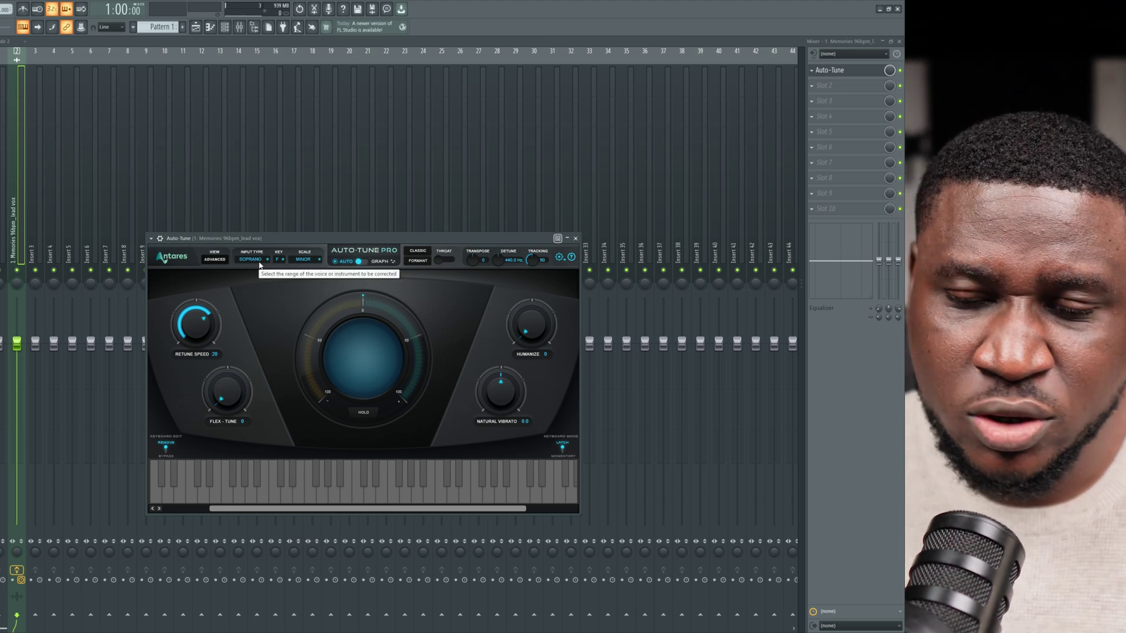
Step: Close the Mixer and clip settings, then set Auto-Tune's input type to Low Male
click(899, 41)
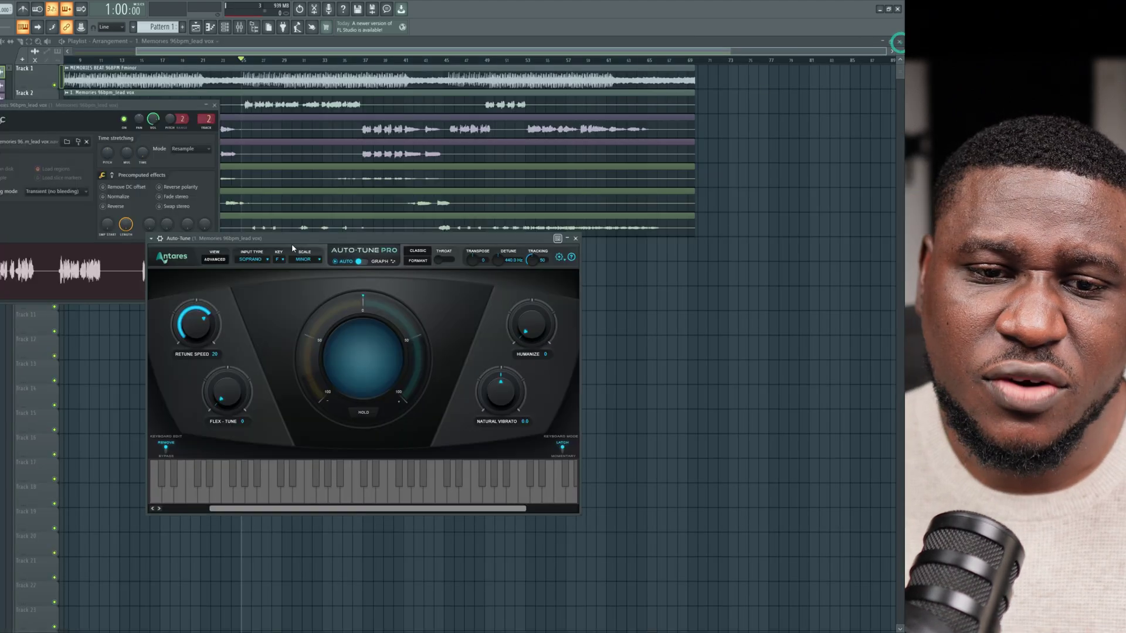
click(214, 105)
click(251, 259)
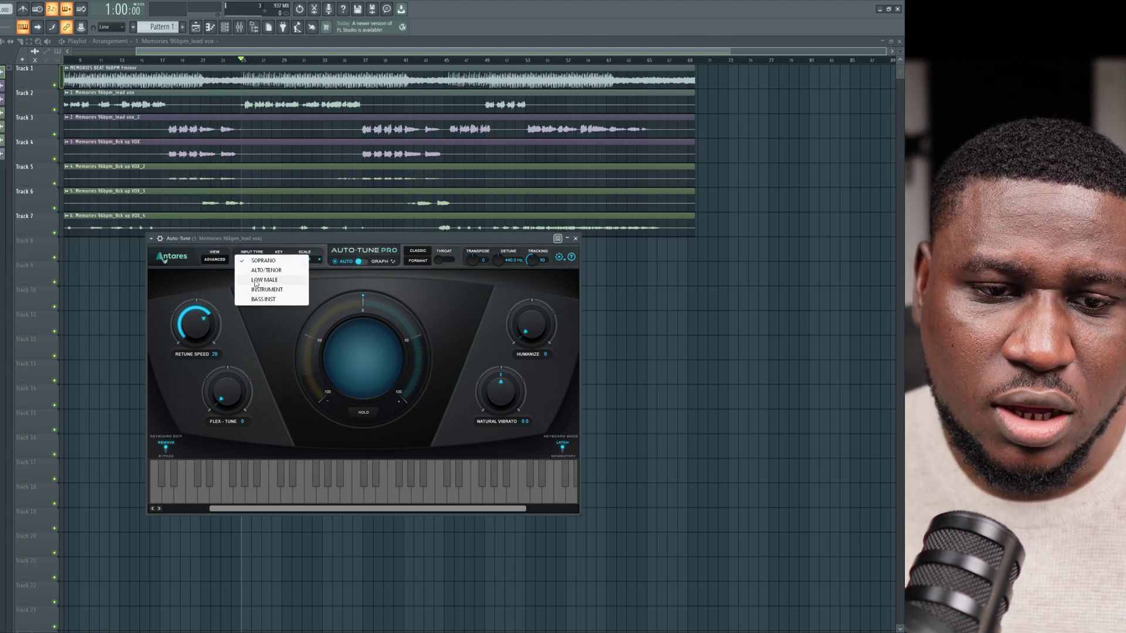
click(256, 281)
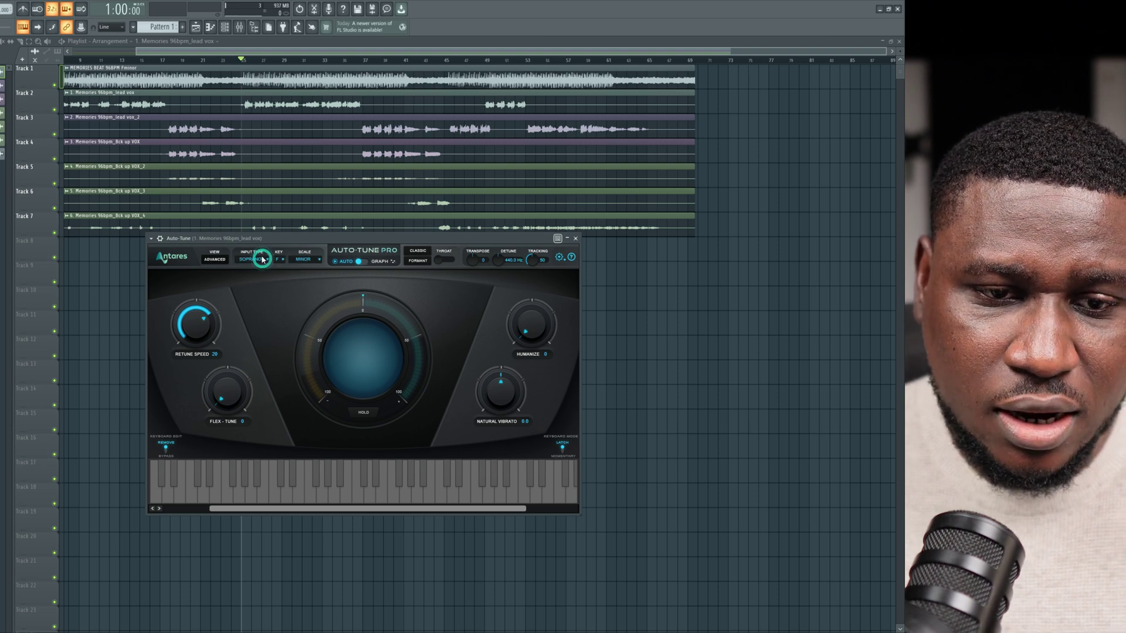
click(262, 262)
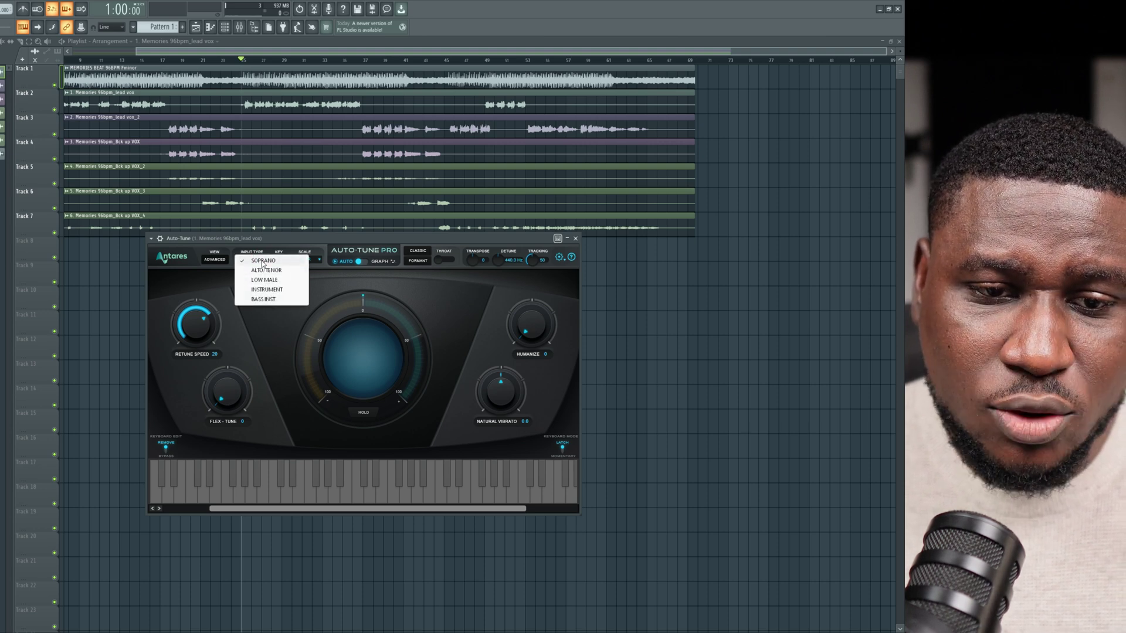
click(253, 280)
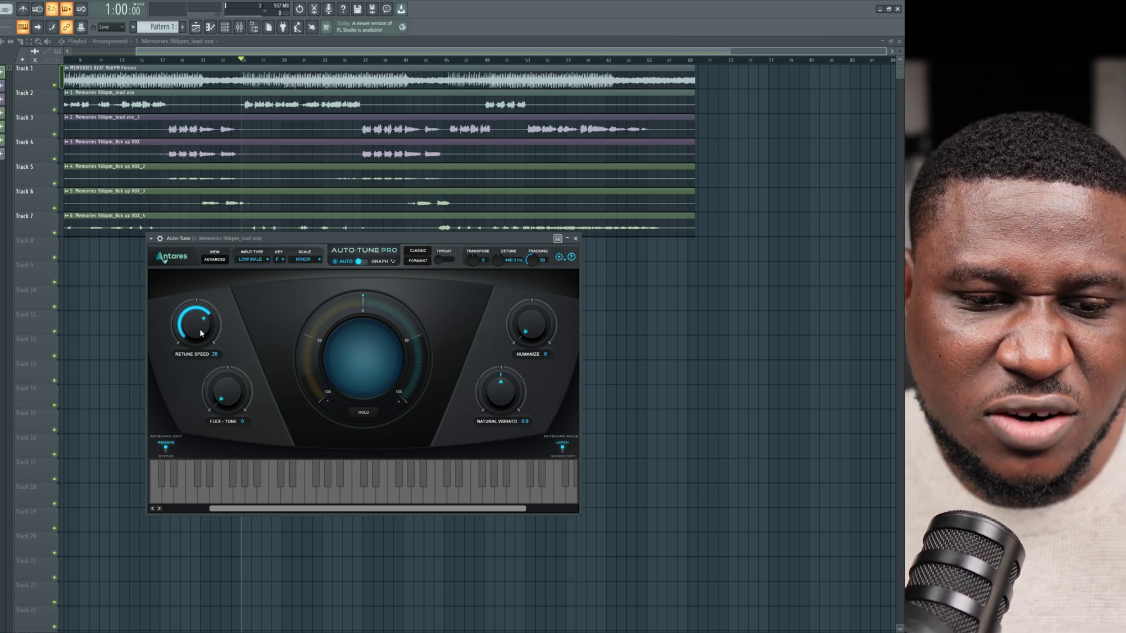
Step: Drop retune speed from 20 to 3, then solo Track 2 and play the lead vocal
drag(201, 334, 205, 322)
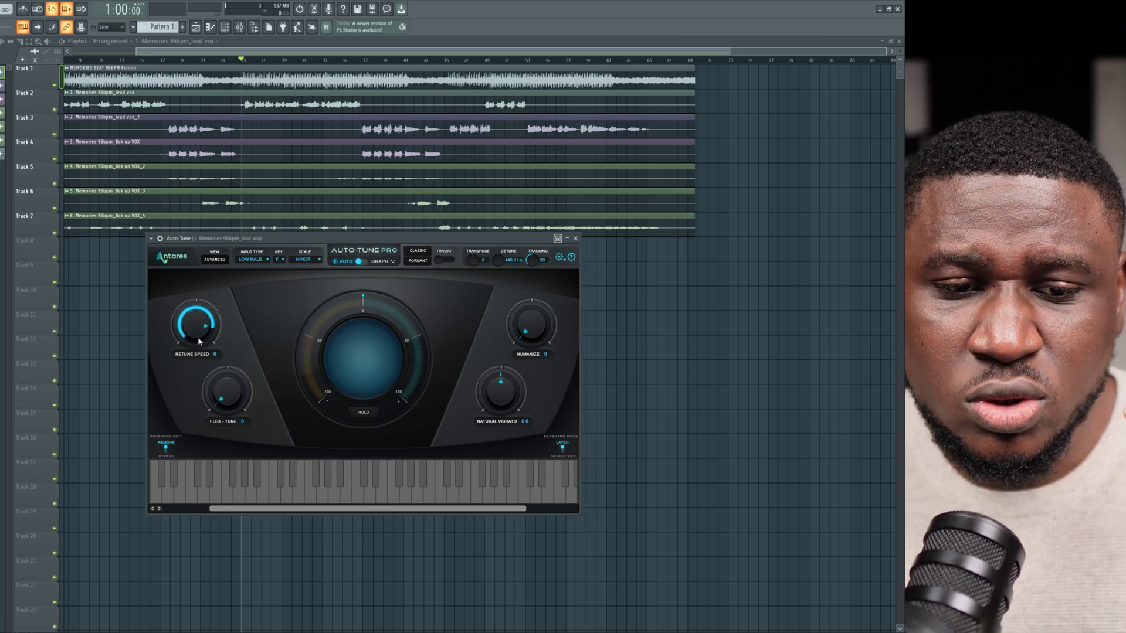
drag(197, 338, 205, 337)
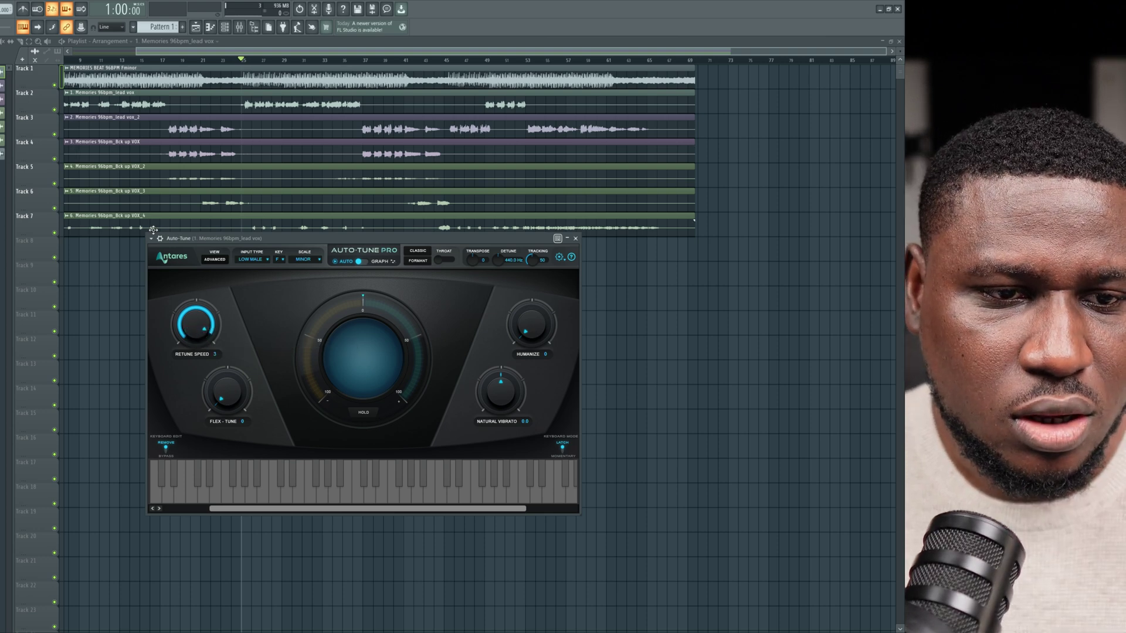
right_click(56, 110)
key(space)
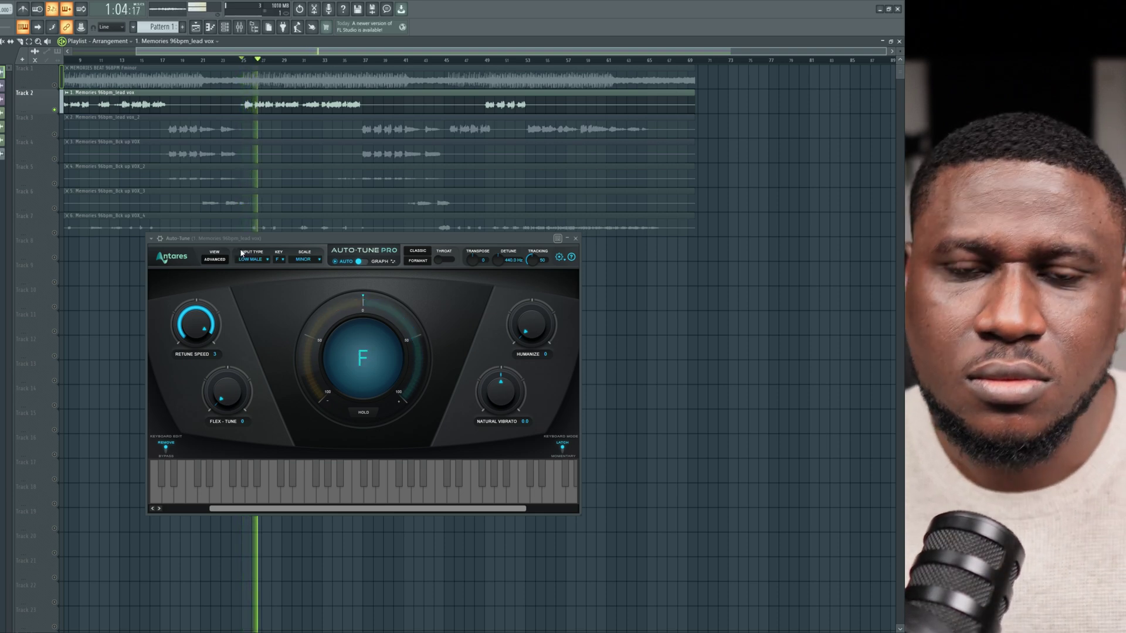
key(space)
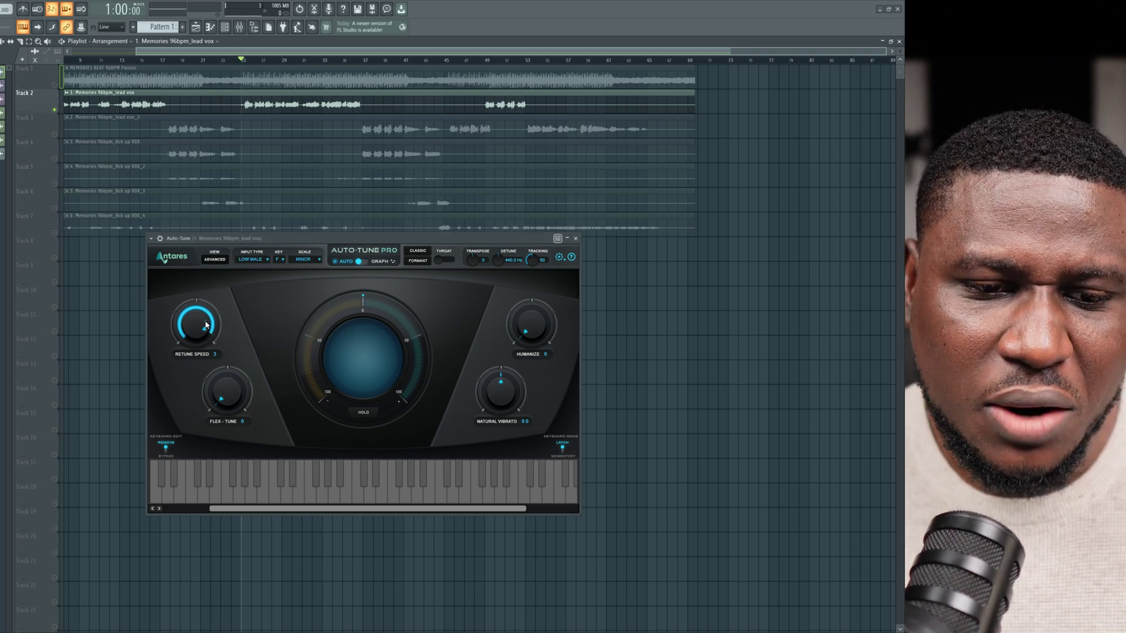
Step: Audition retune speeds between 3 and 14 during playback, bringing it back to 0
drag(206, 326, 206, 334)
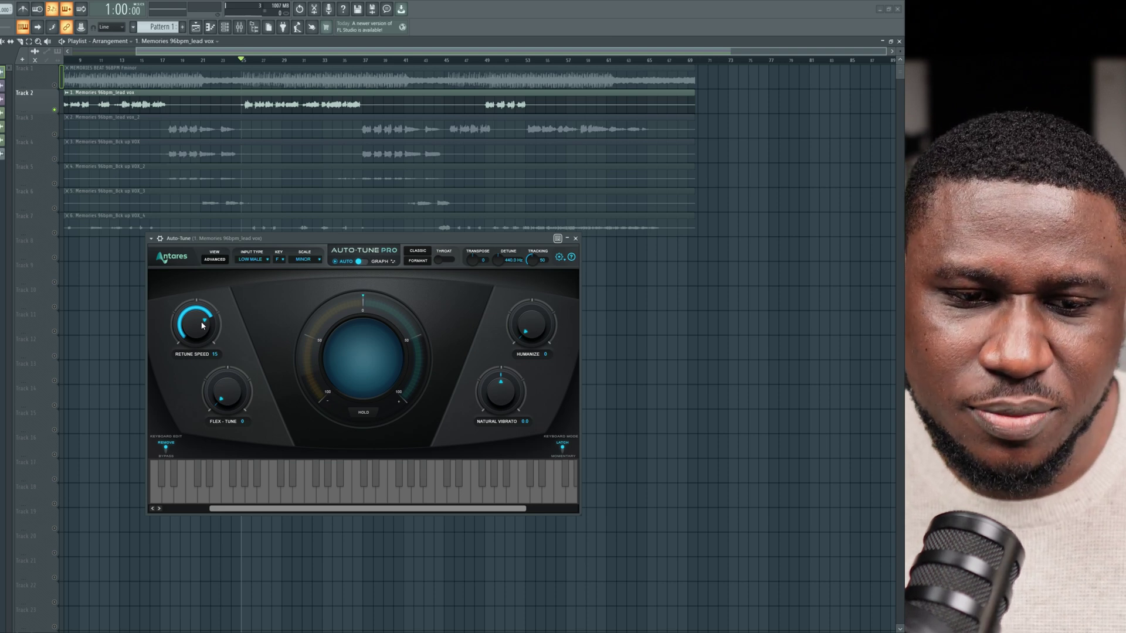
drag(202, 327, 221, 313)
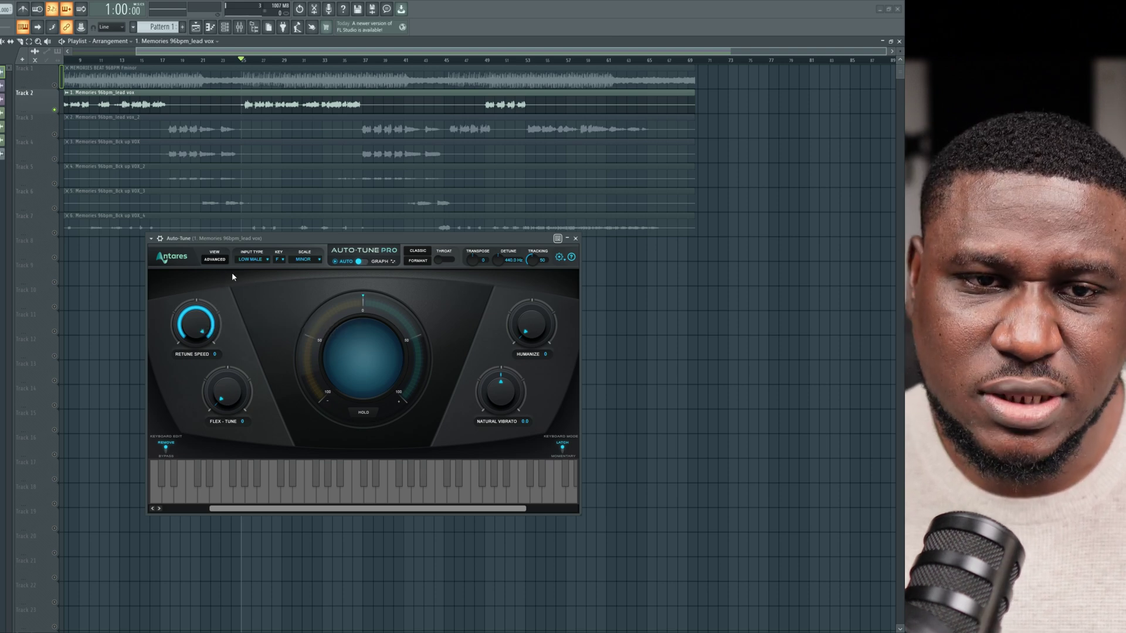
key(space)
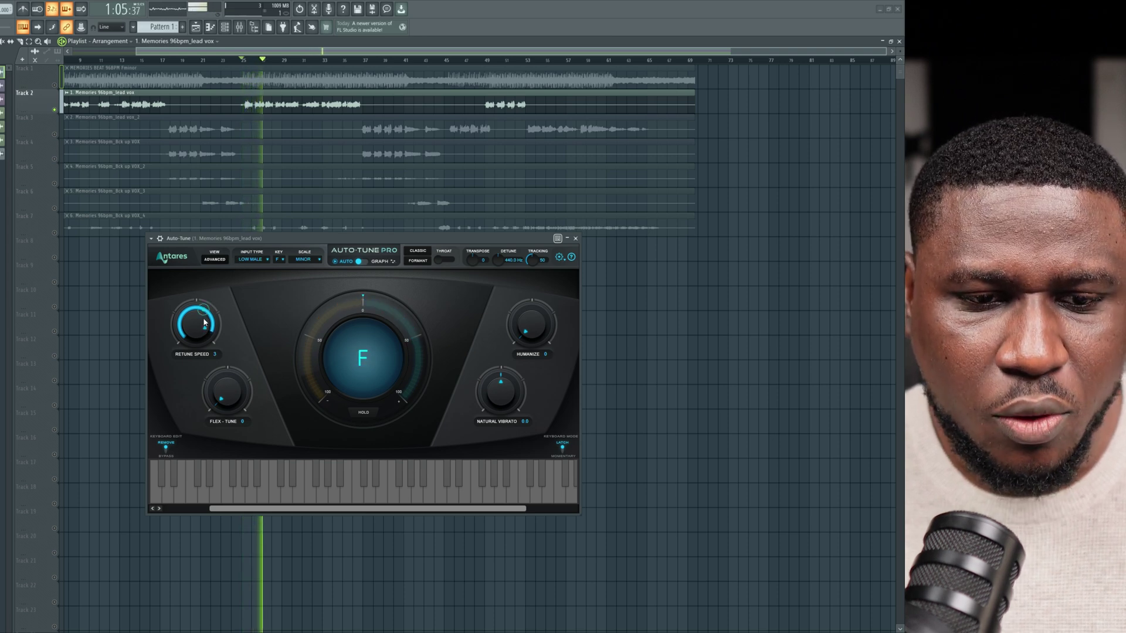
drag(203, 318, 204, 333)
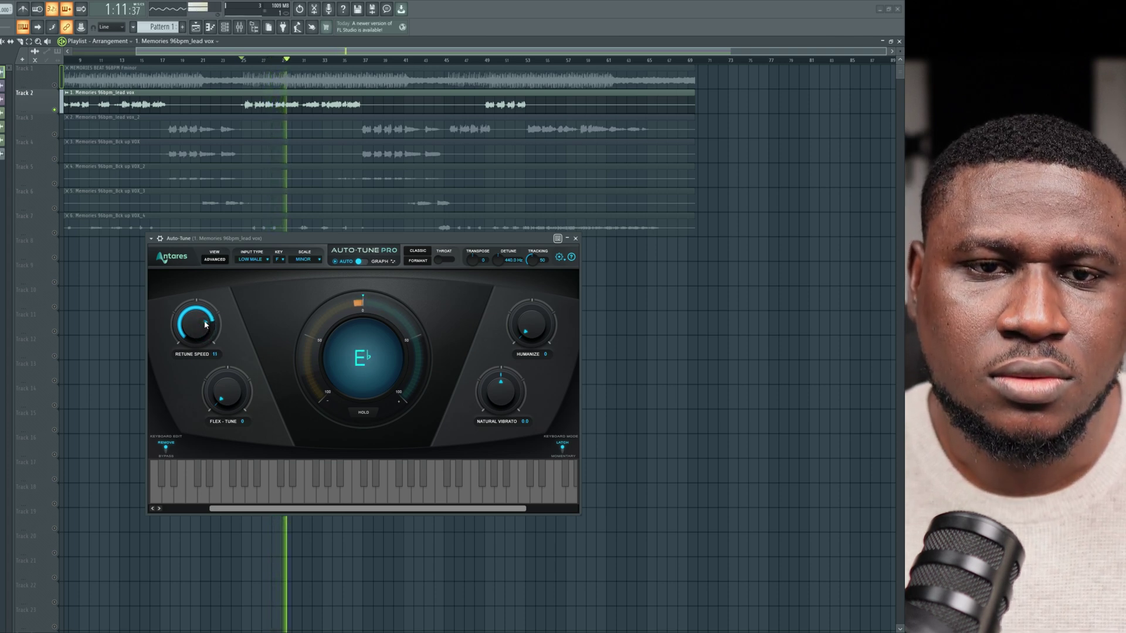
drag(205, 324, 212, 291)
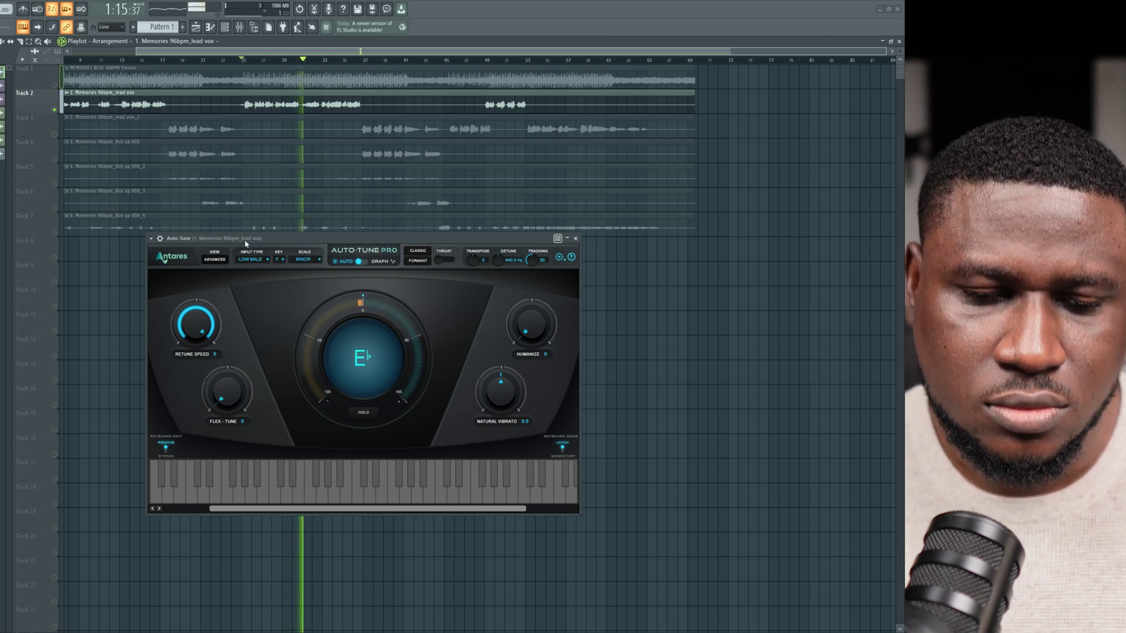
key(space)
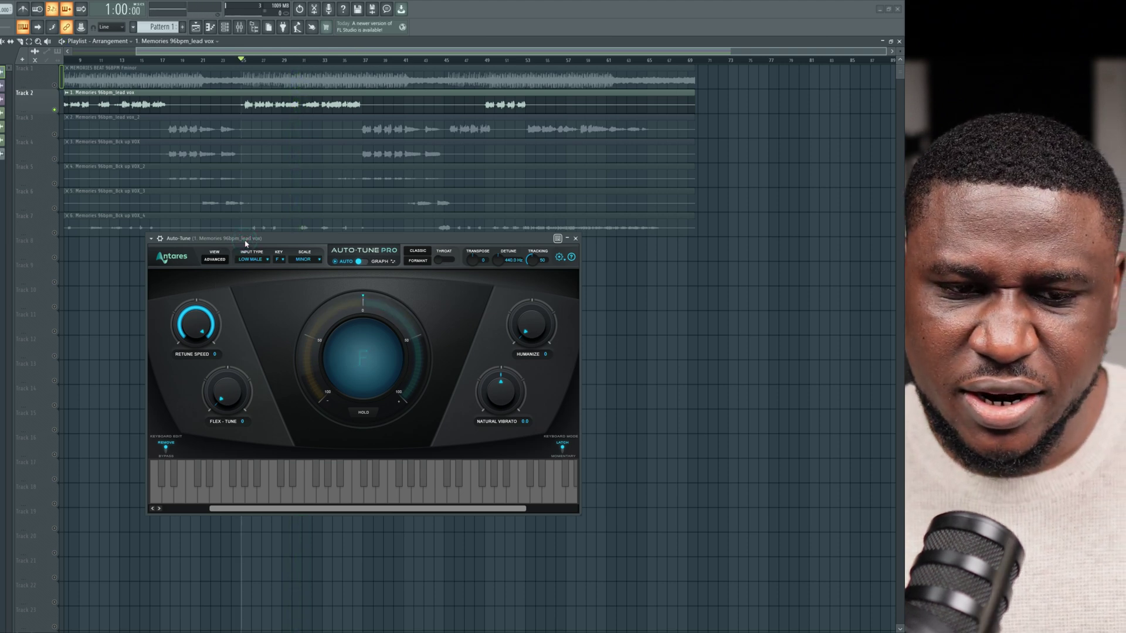
drag(198, 318, 198, 339)
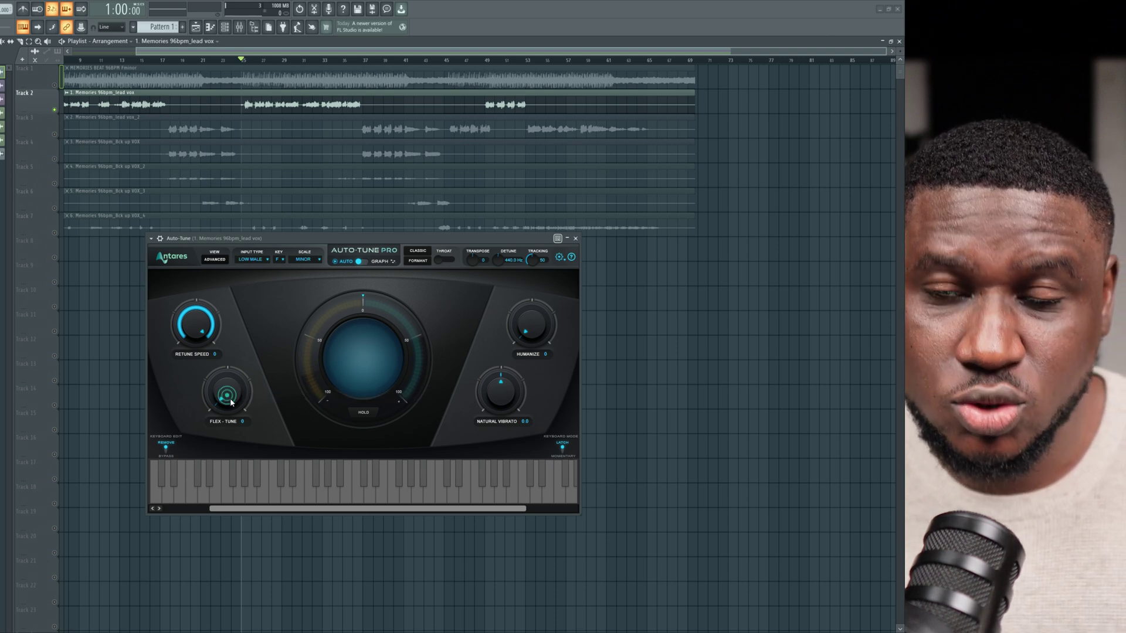
Step: Sweep Flex-Tune between 15 and 100 while playing the vocal, settling around 69
drag(231, 403, 262, 289)
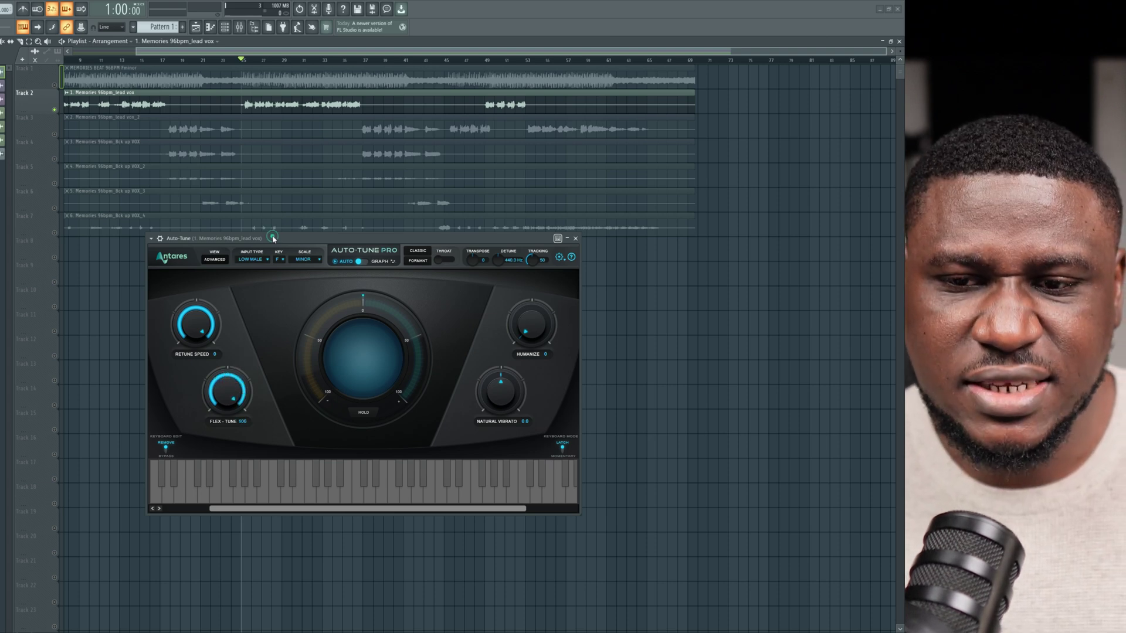
key(space)
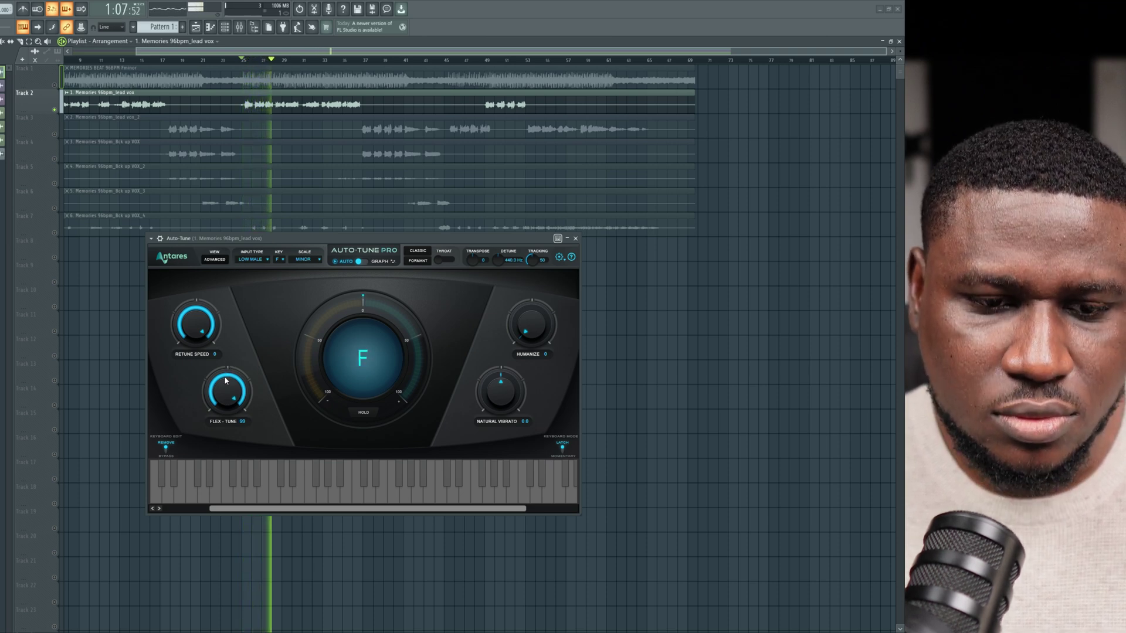
mouse_move(224, 403)
mouse_down()
mouse_move(228, 480)
mouse_move(219, 397)
mouse_up()
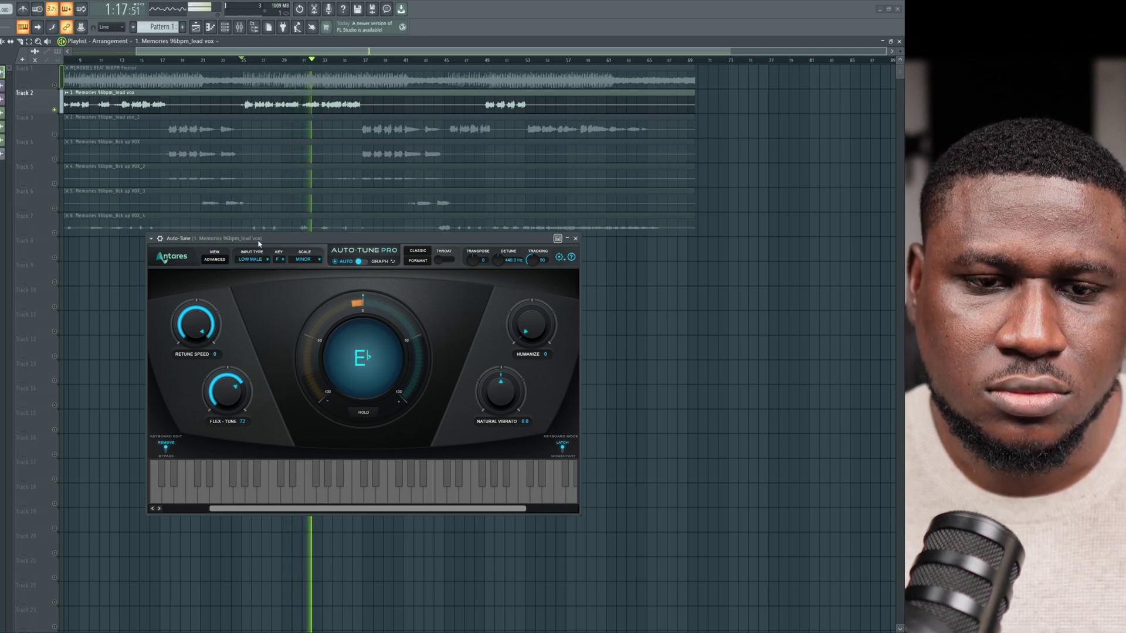
key(space)
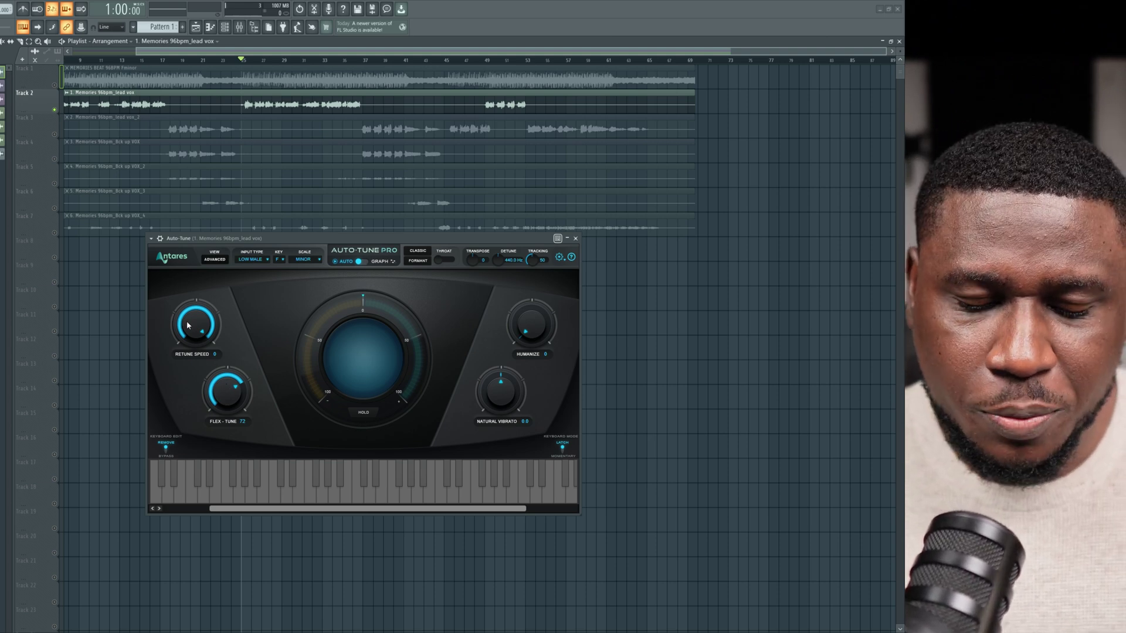
drag(188, 330, 186, 338)
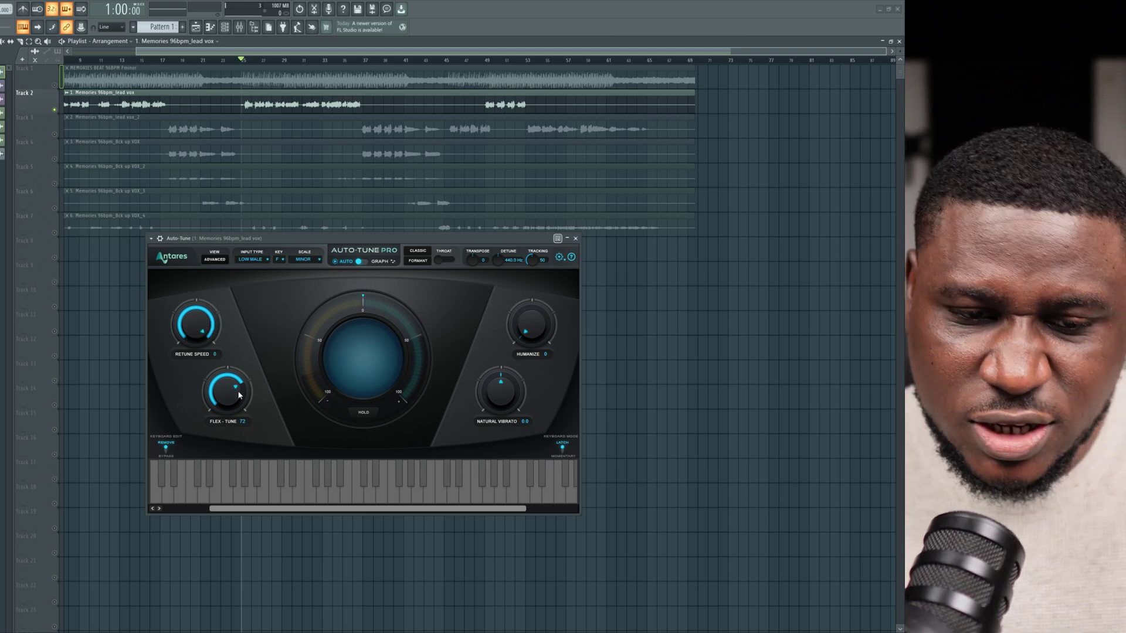
drag(239, 395, 227, 402)
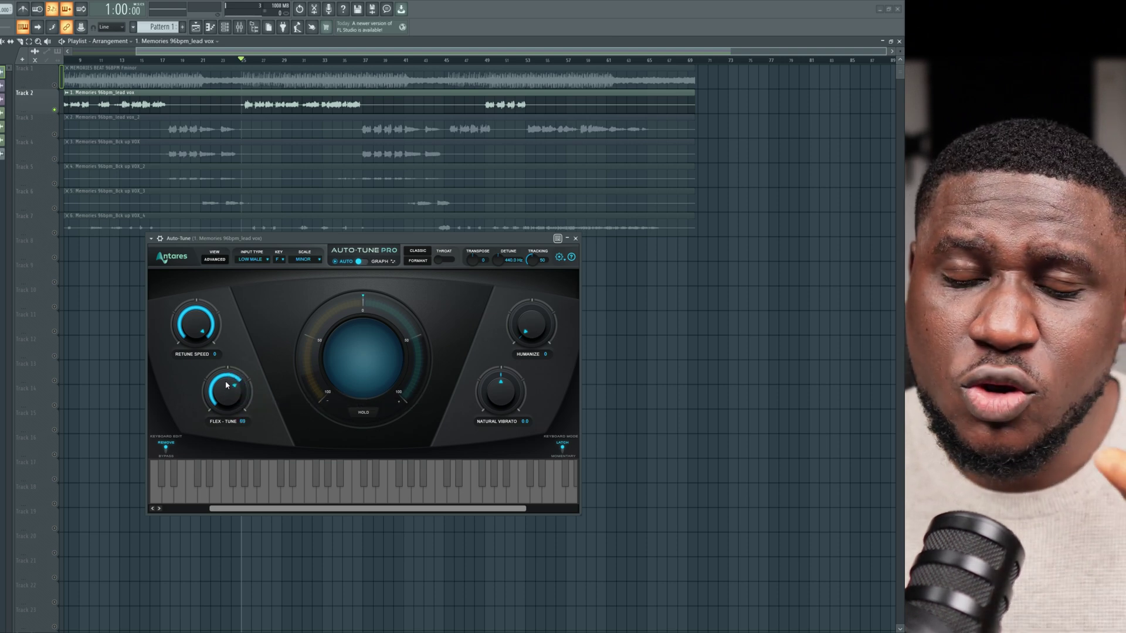
drag(229, 379, 250, 355)
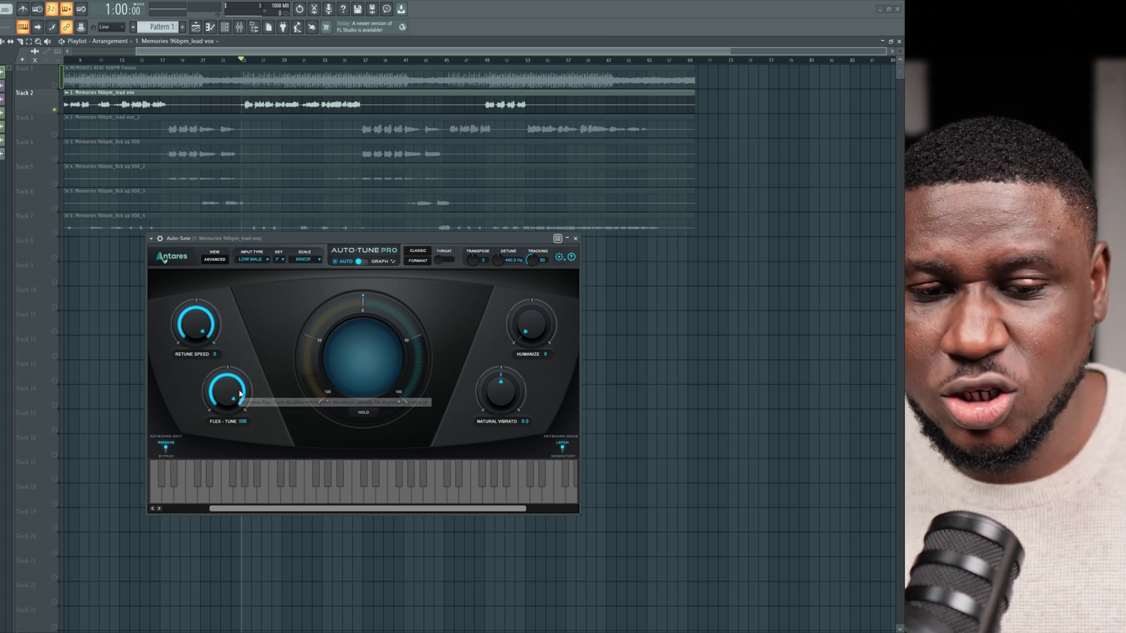
drag(240, 393, 236, 426)
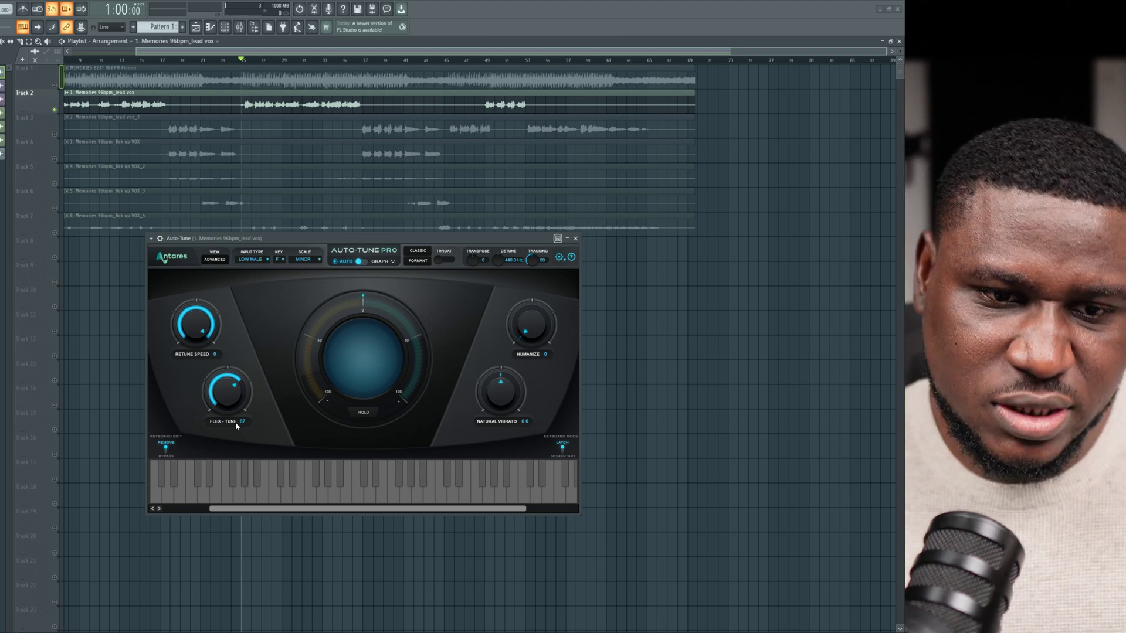
drag(237, 424, 233, 402)
key(space)
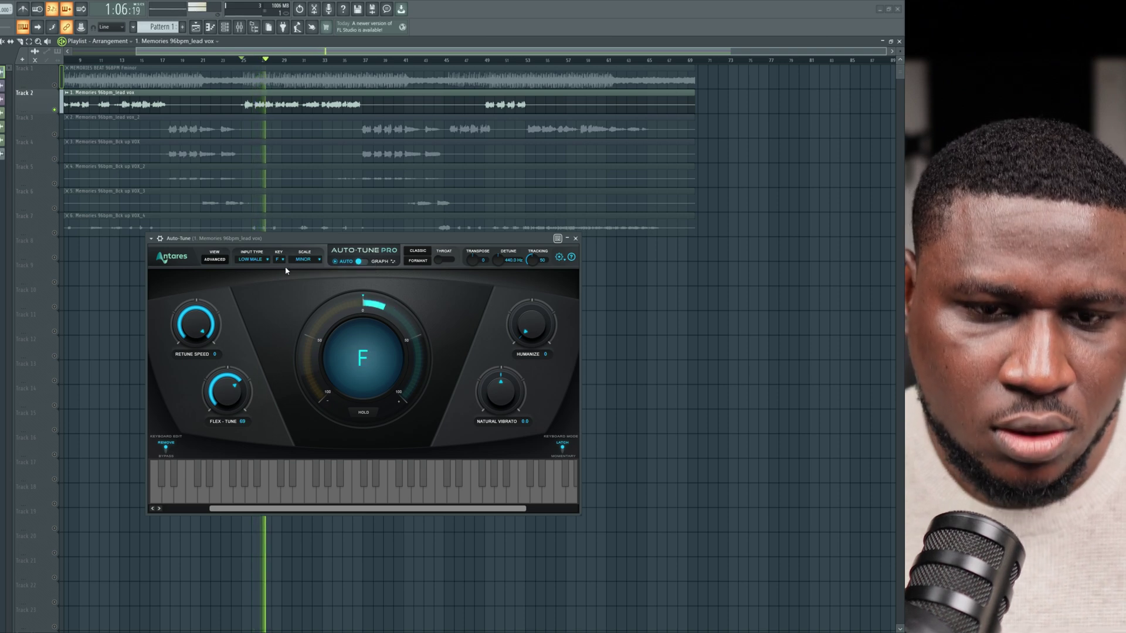
click(160, 239)
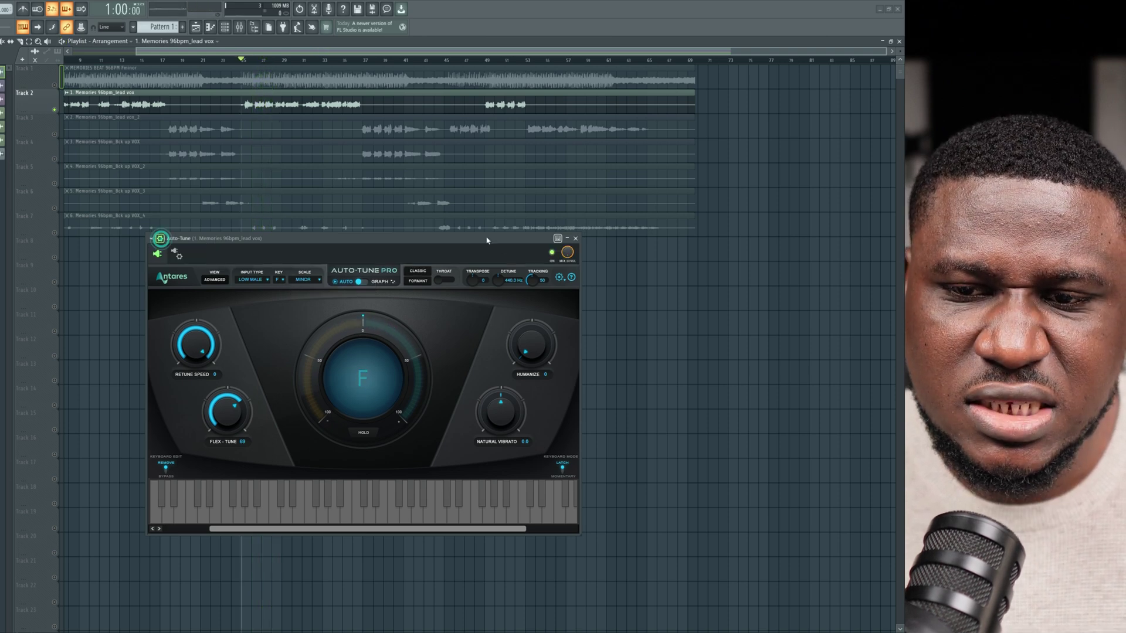
click(553, 253)
key(space)
click(486, 239)
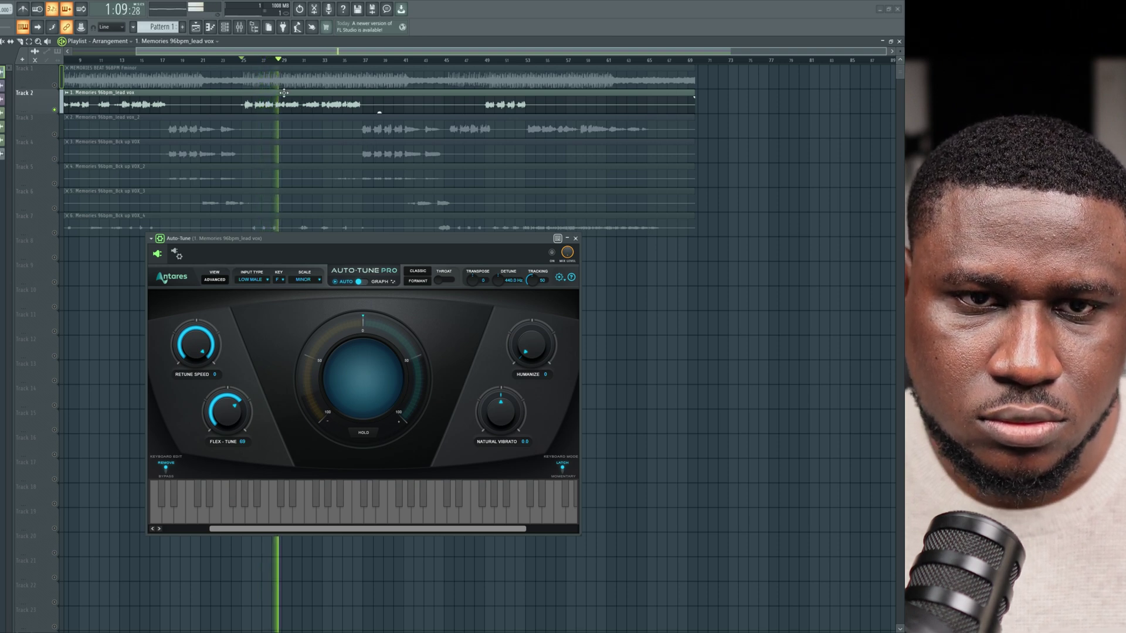
key(space)
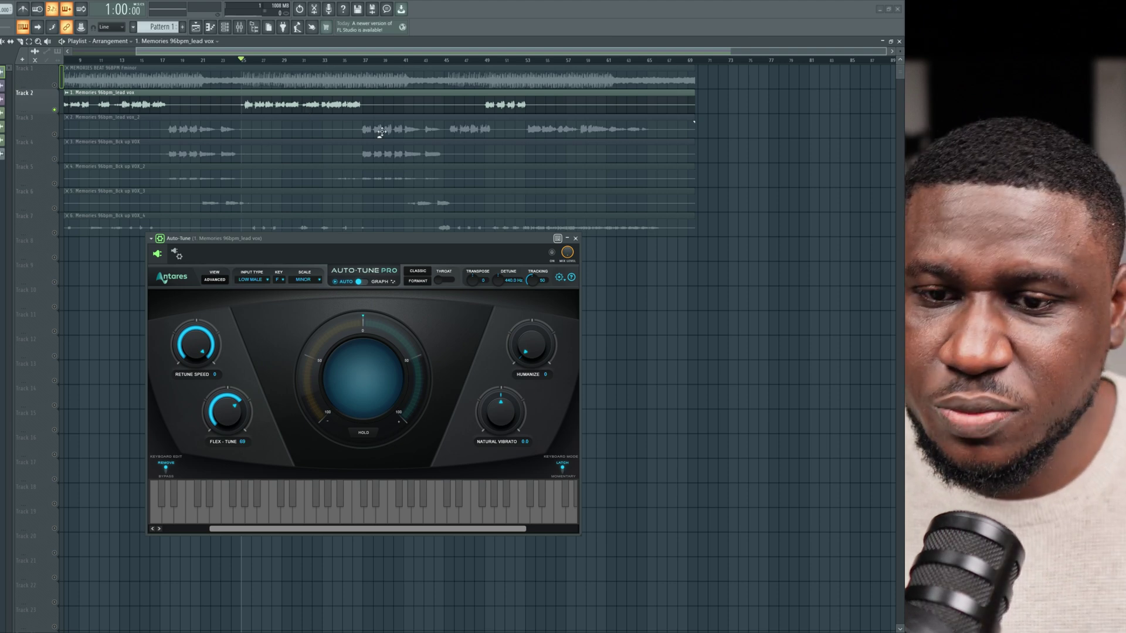
click(552, 253)
key(space)
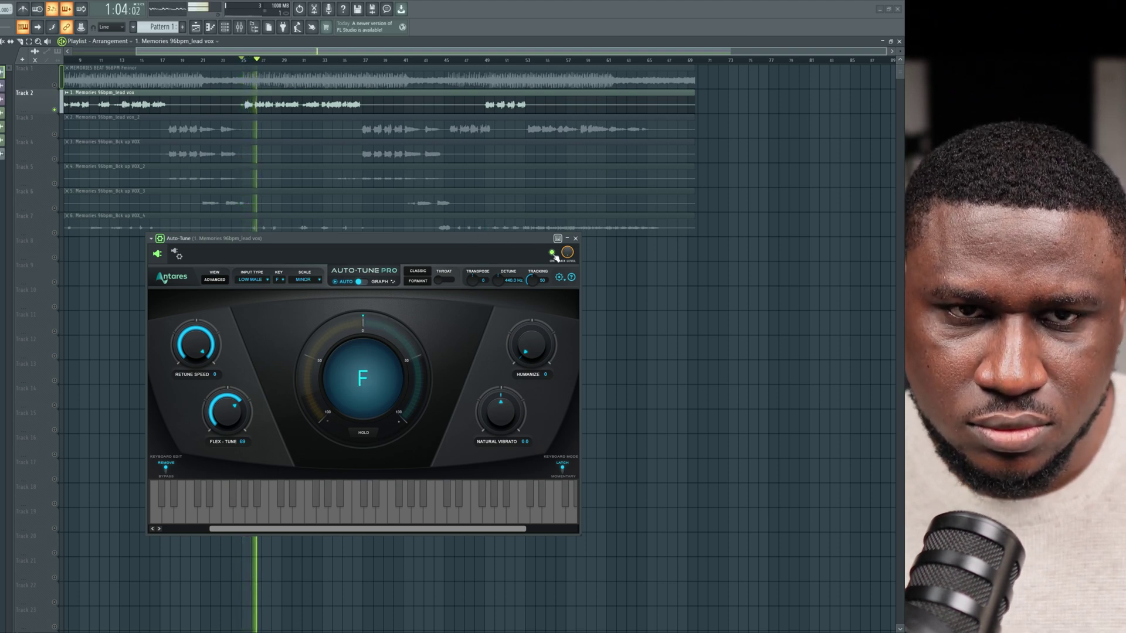
scroll(251, 69, up, 3)
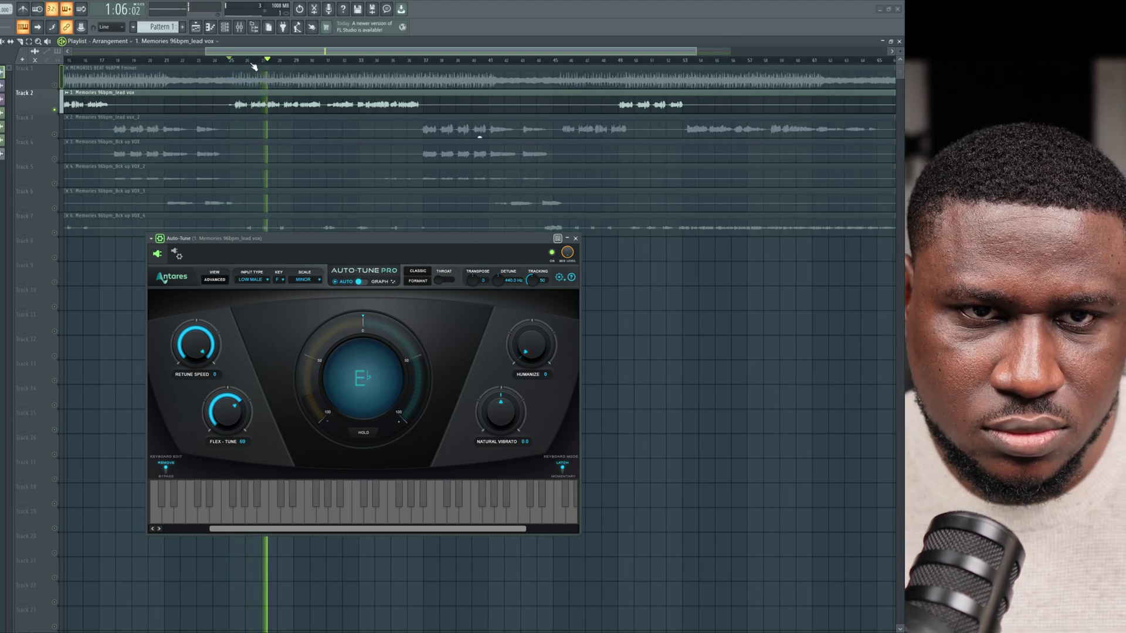
click(245, 60)
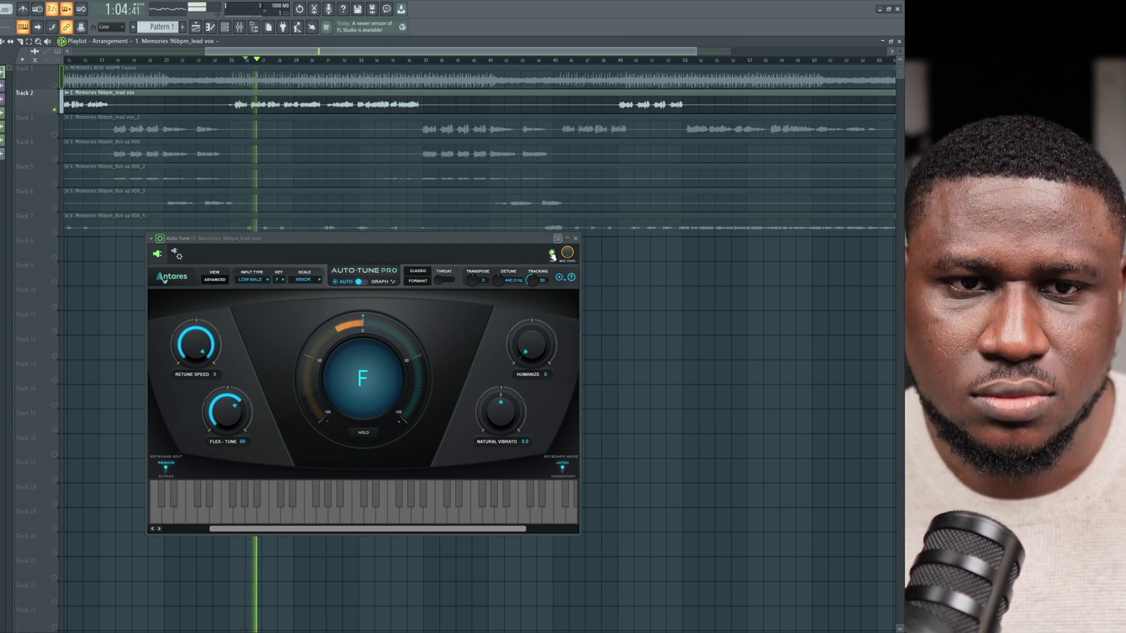
key(space)
key(space)
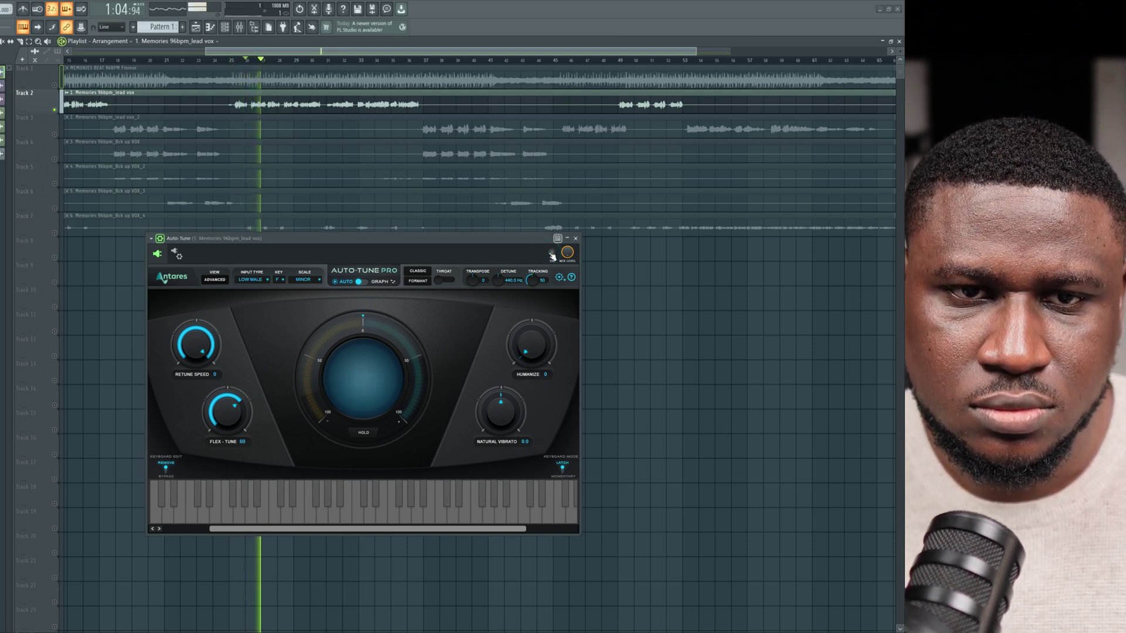
click(552, 254)
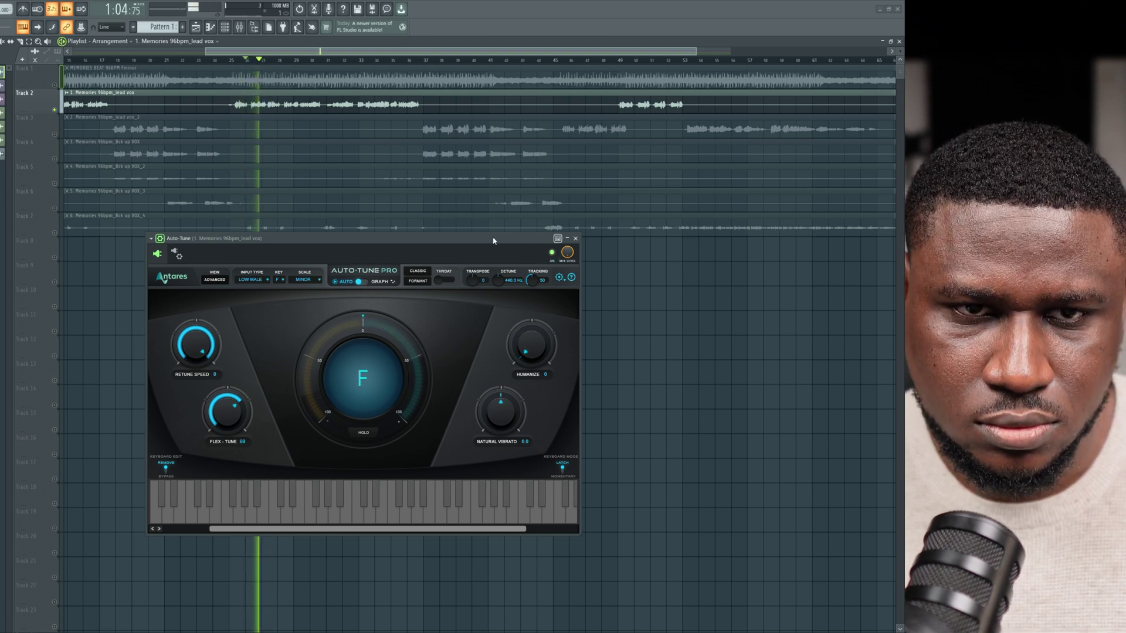
key(space)
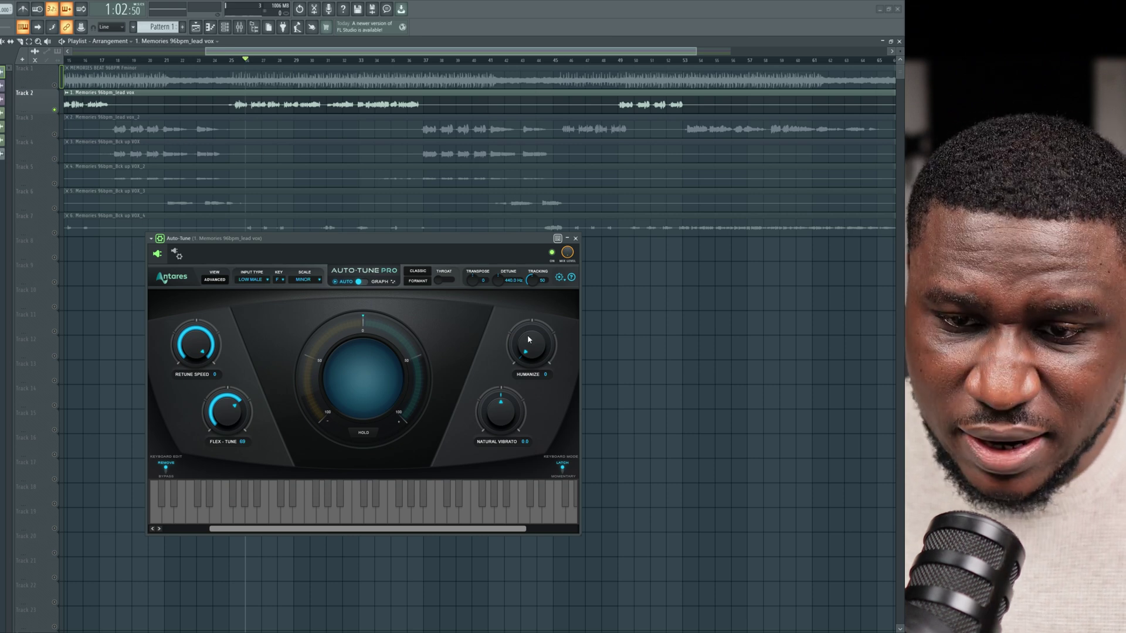
Step: Raise Humanize to about 35 and audition the lead vocal from 1:05
click(528, 339)
drag(529, 325, 533, 312)
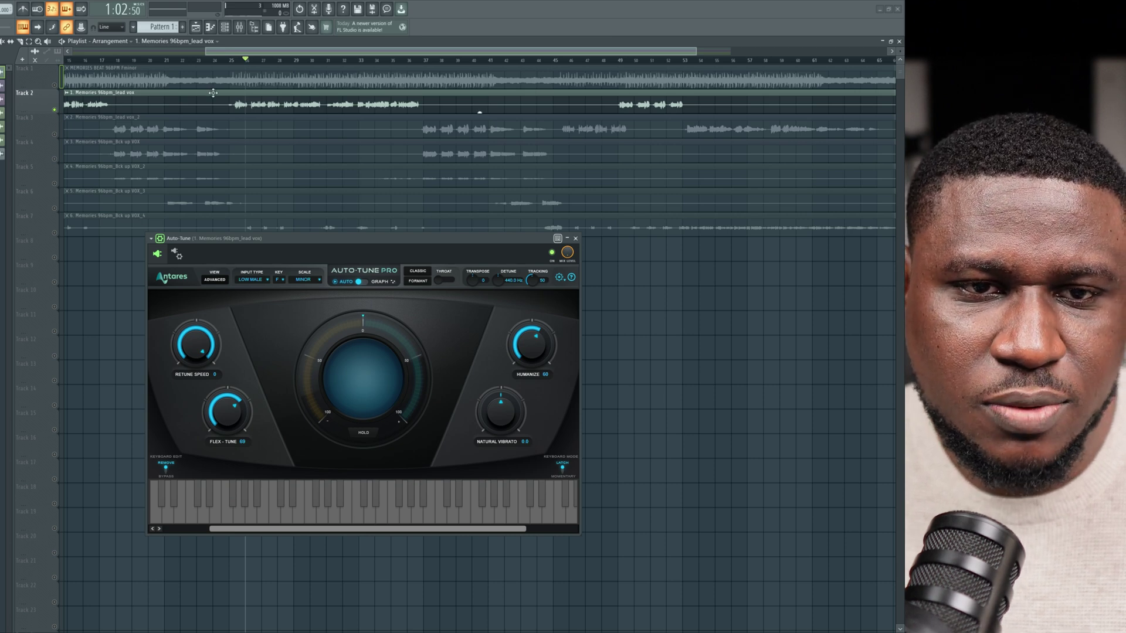
scroll(261, 66, up, 1)
key(space)
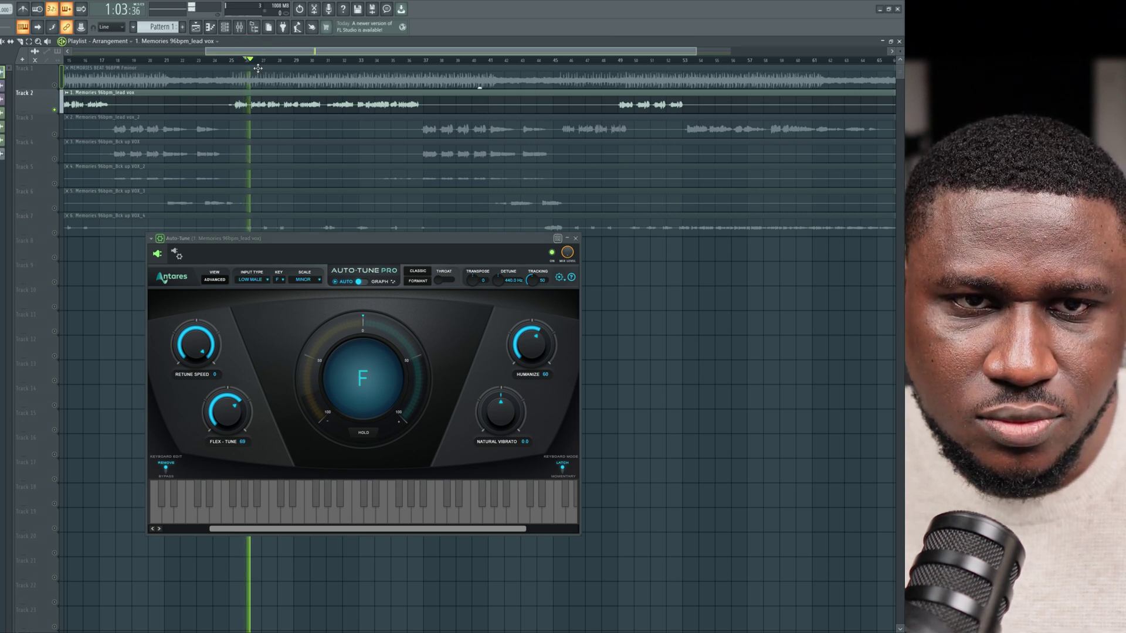
scroll(258, 66, up, 1)
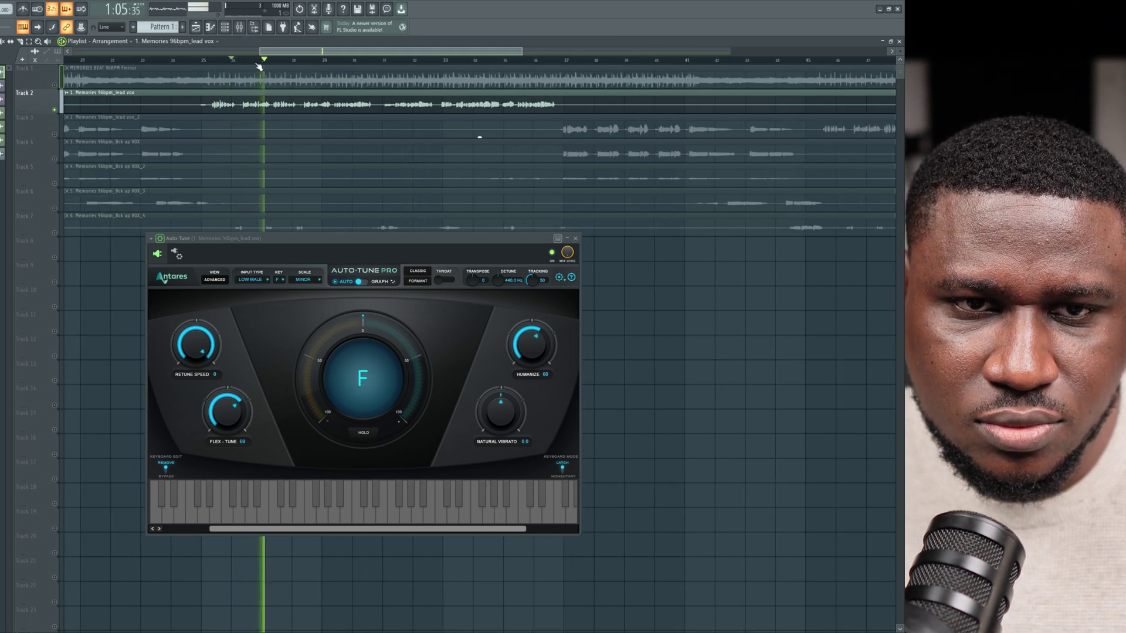
key(space)
click(262, 60)
key(space)
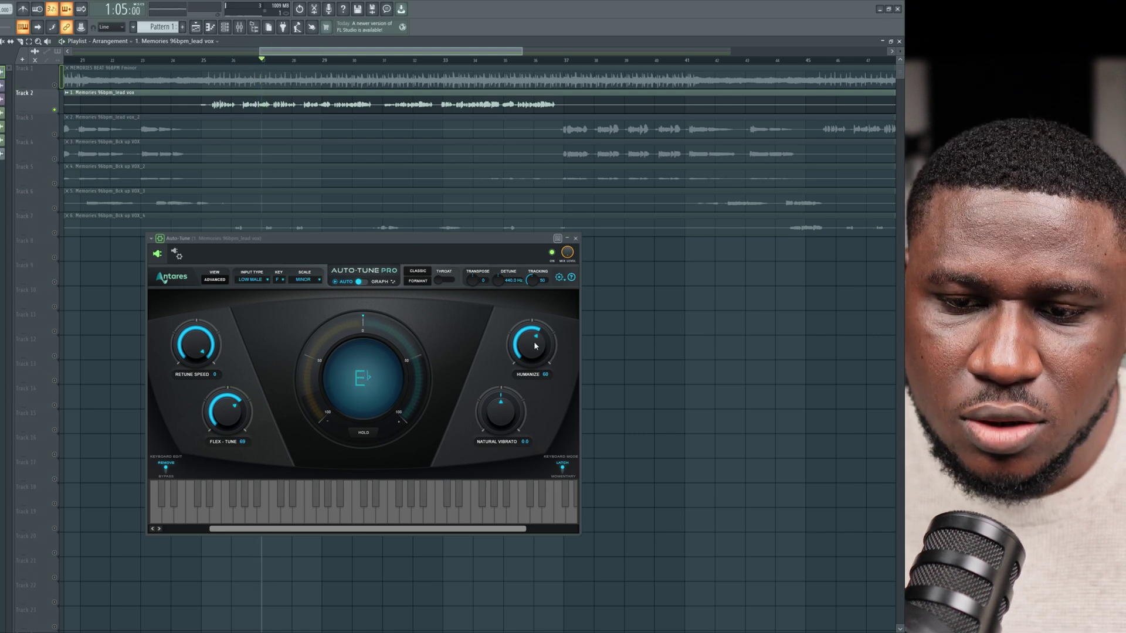
key(space)
Step: Set Humanize to 100 and A/B the vocal with Auto-Tune bypassed and re-enabled
drag(532, 343, 524, 226)
key(space)
key(space)
click(553, 255)
key(space)
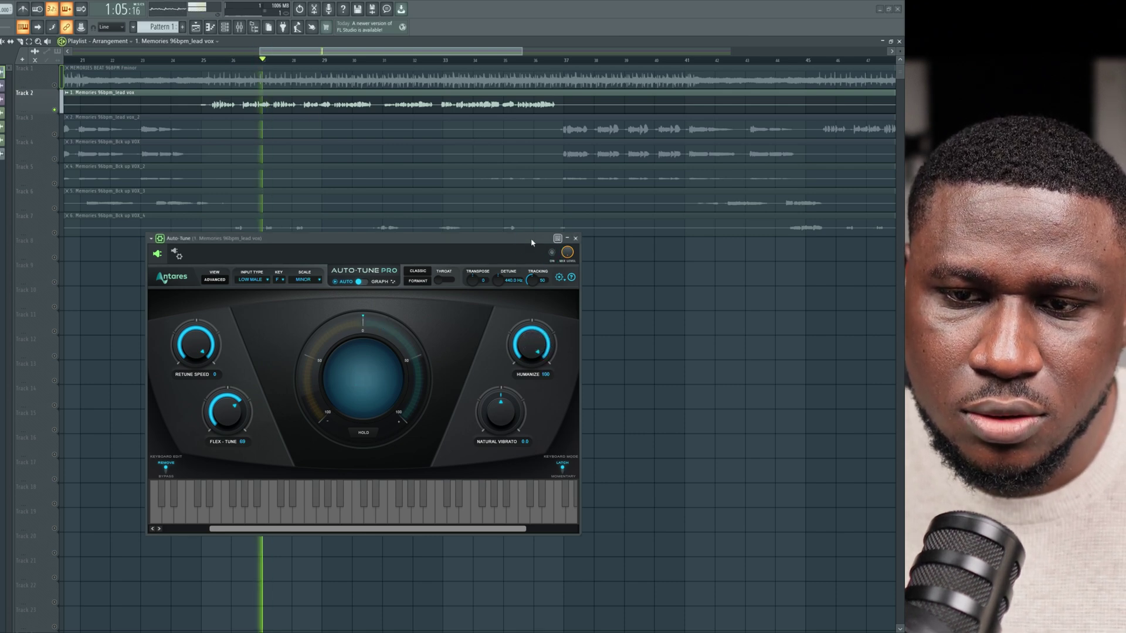
key(space)
click(552, 253)
key(space)
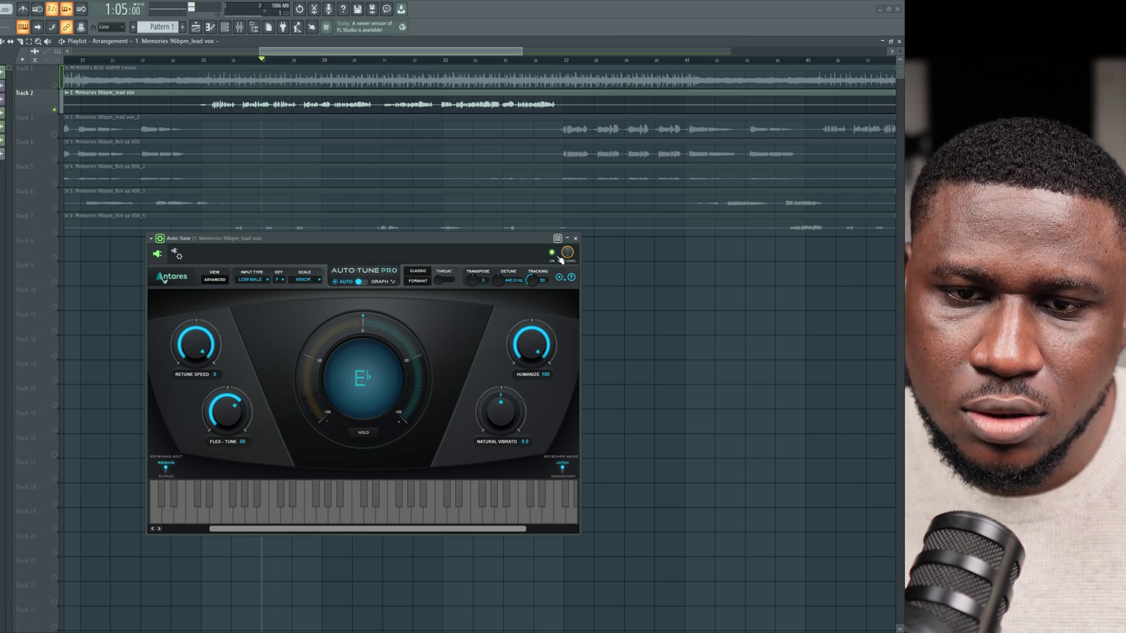
key(space)
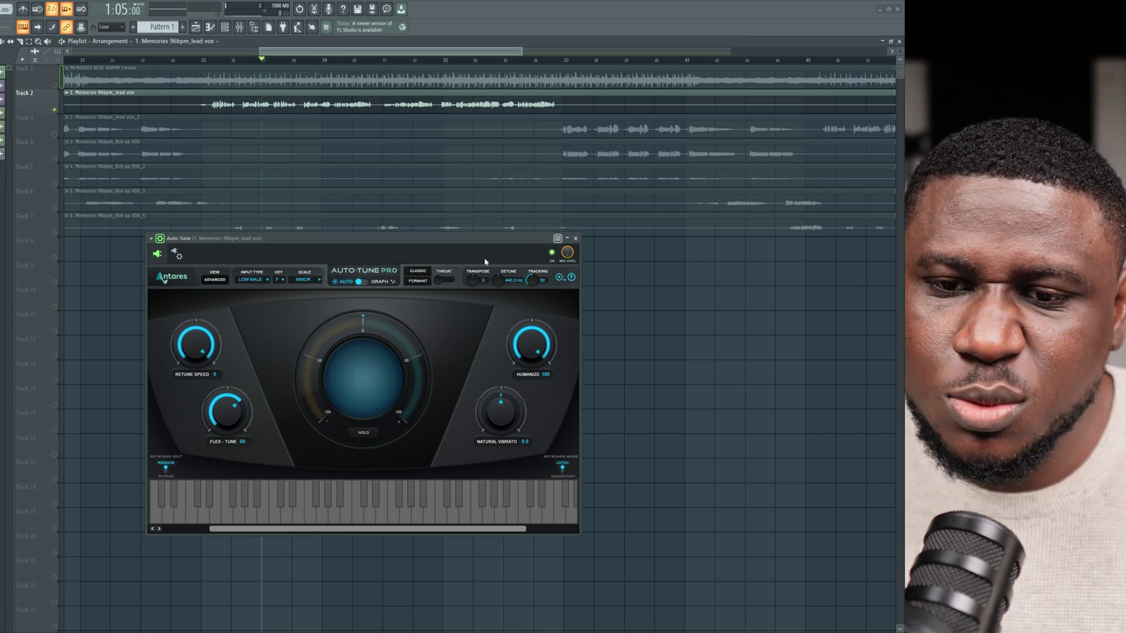
Step: Audition Humanize at 0, then return it to 100 and replay the vocal
key(space)
drag(531, 346, 533, 537)
key(space)
key(space)
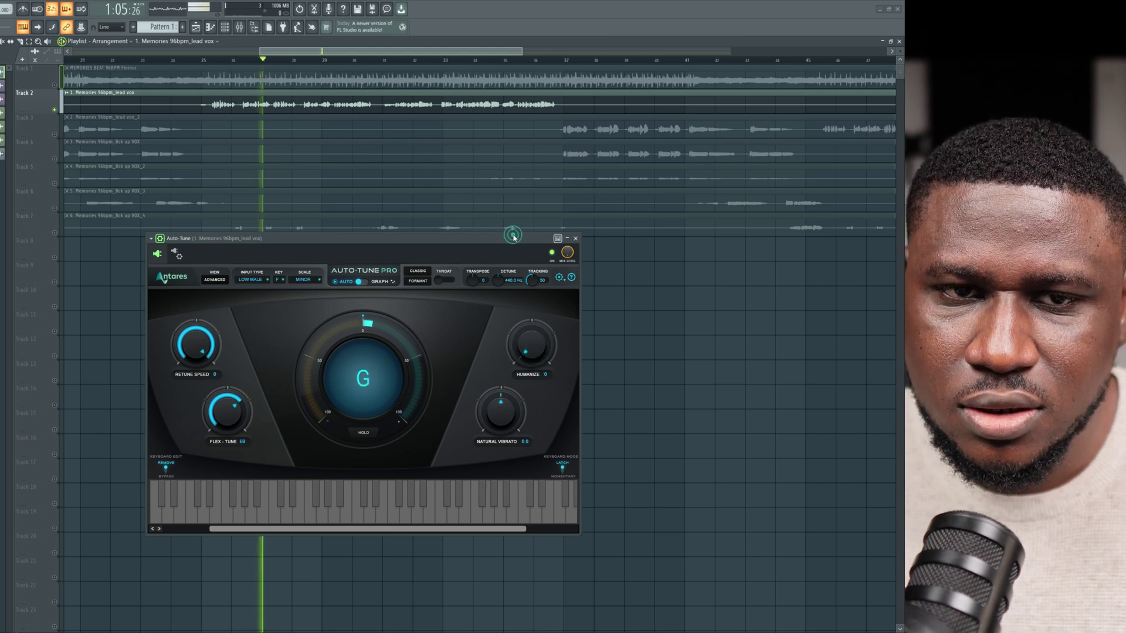
key(space)
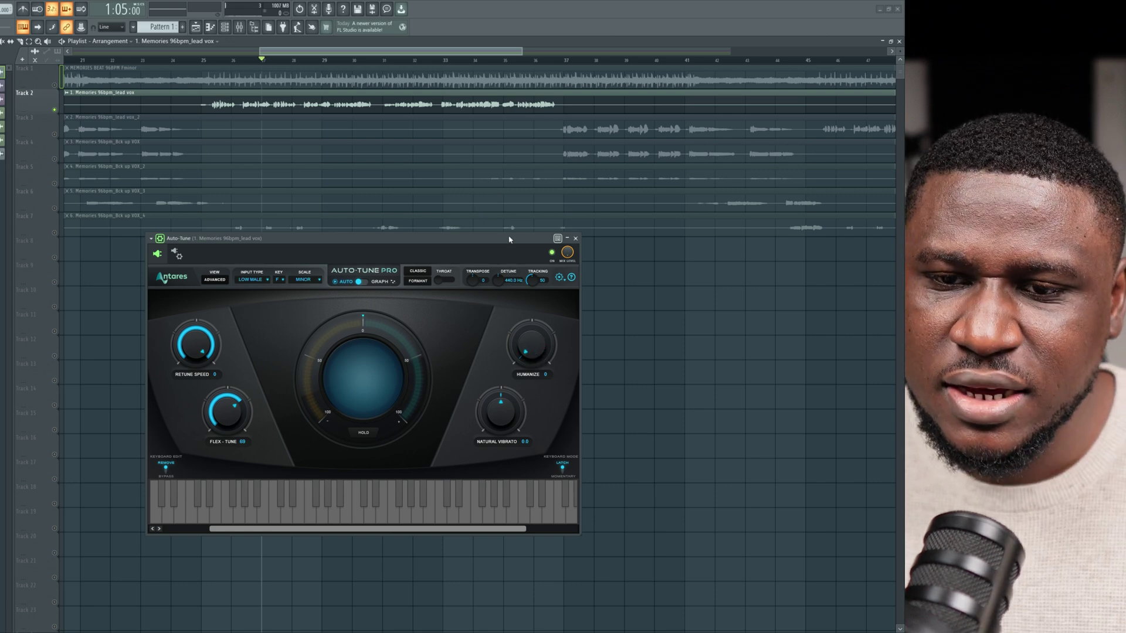
key(space)
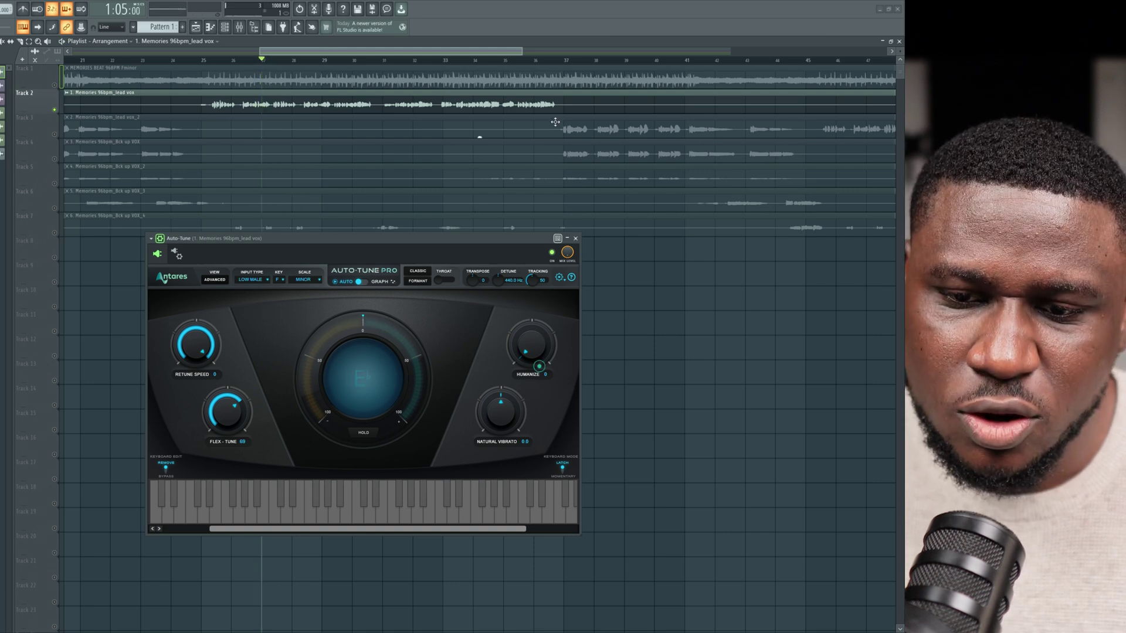
drag(538, 366, 520, 247)
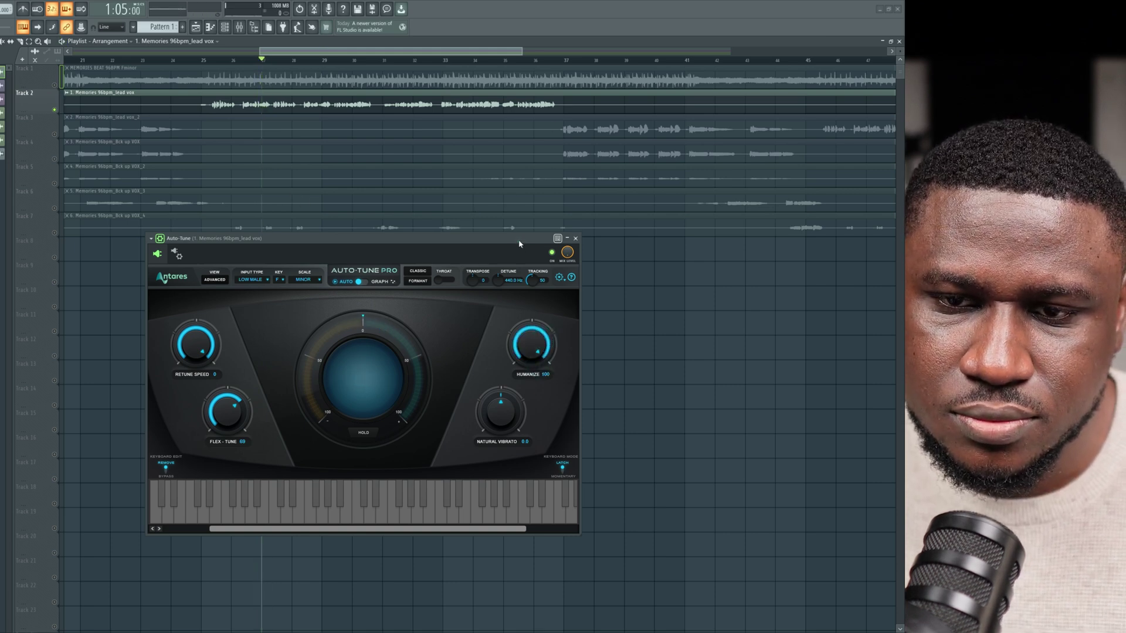
key(space)
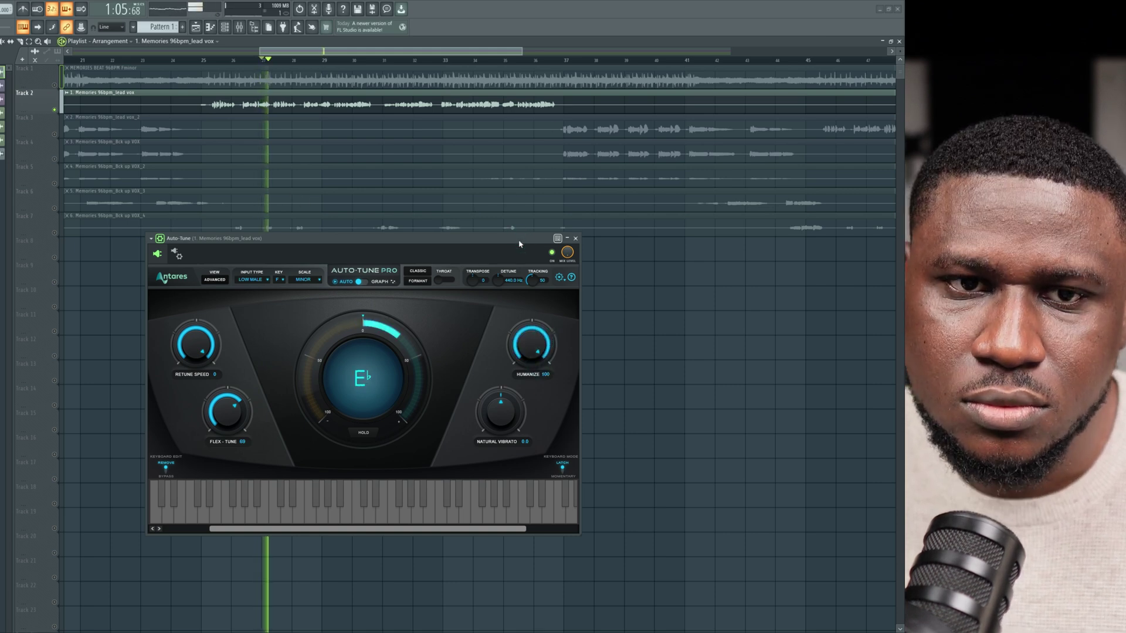
key(space)
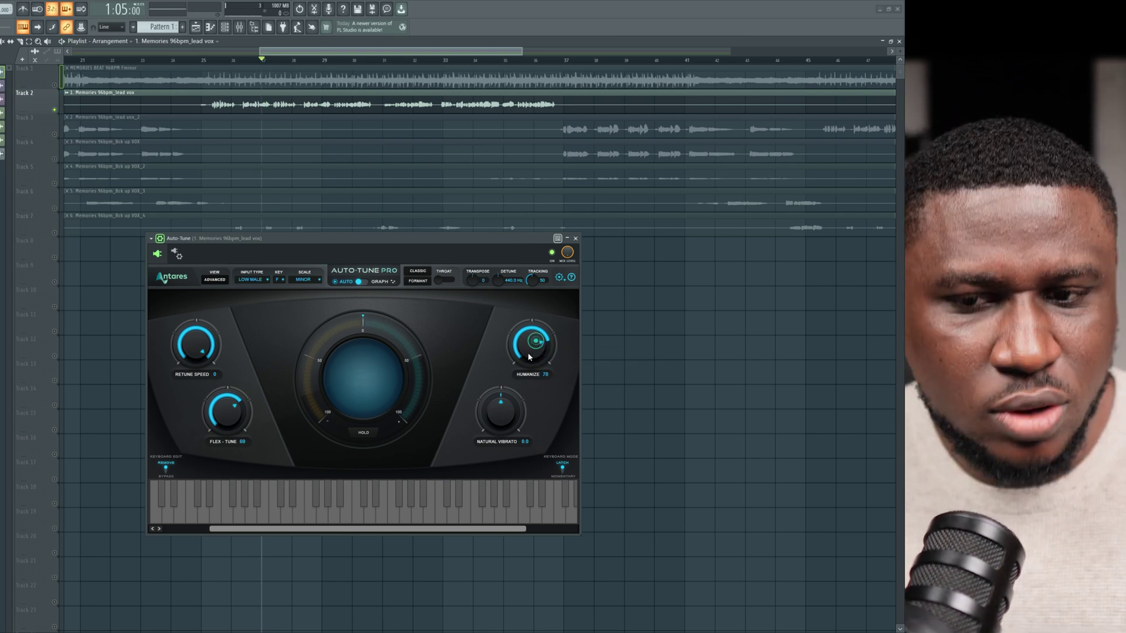
drag(537, 344, 522, 378)
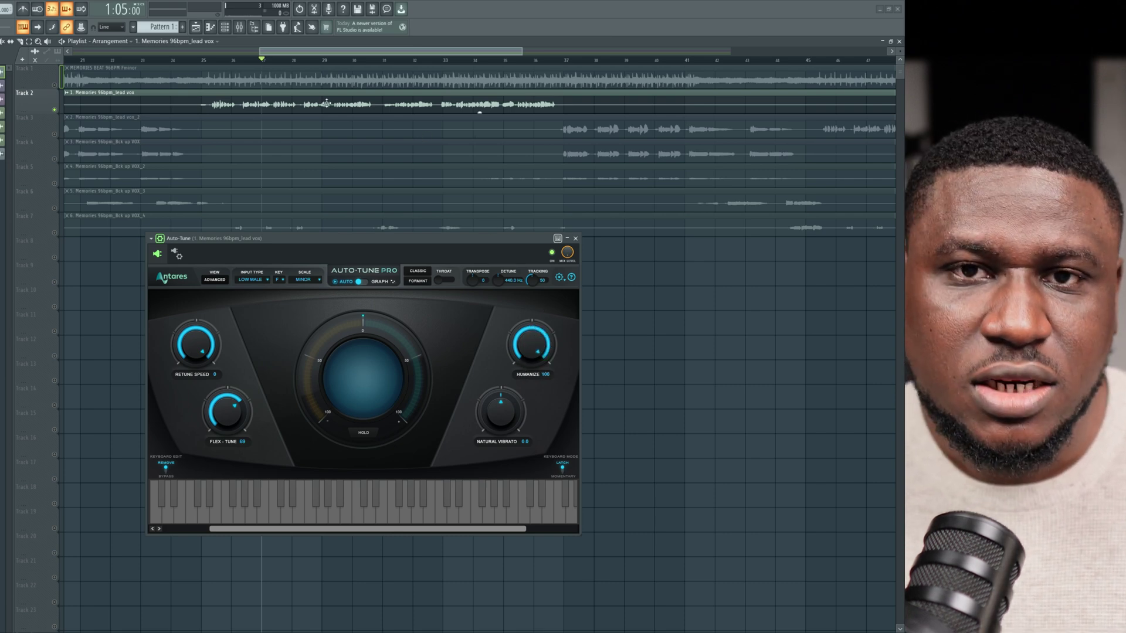
mouse_move(331, 64)
mouse_down()
mouse_move(503, 83)
mouse_move(392, 78)
mouse_up()
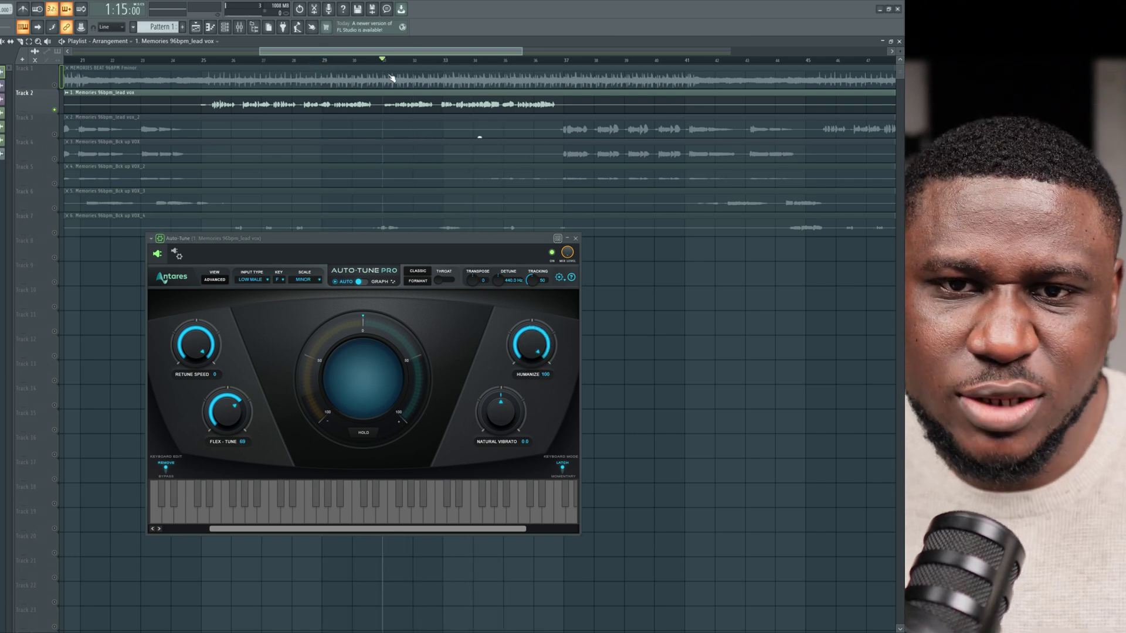
drag(322, 78, 194, 74)
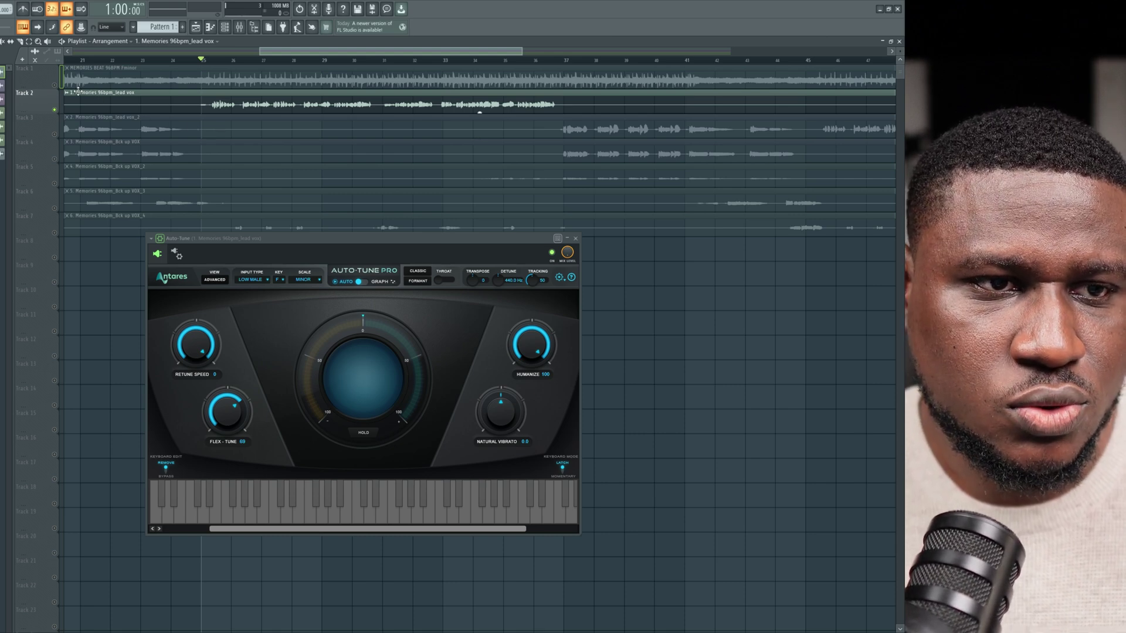
click(54, 85)
key(space)
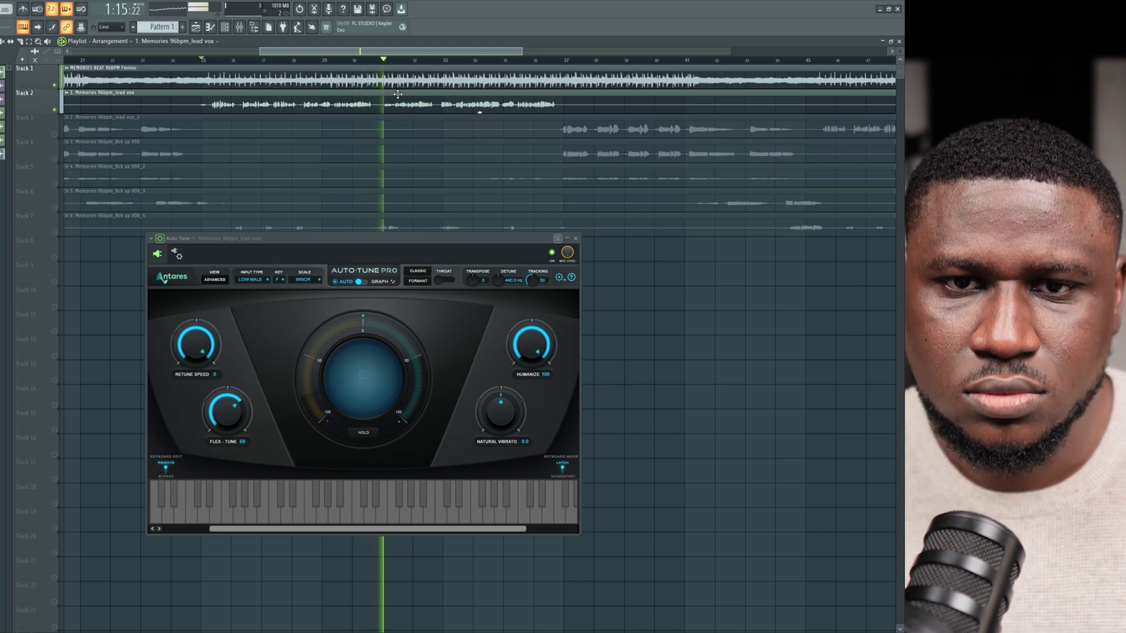
key(space)
click(383, 61)
key(space)
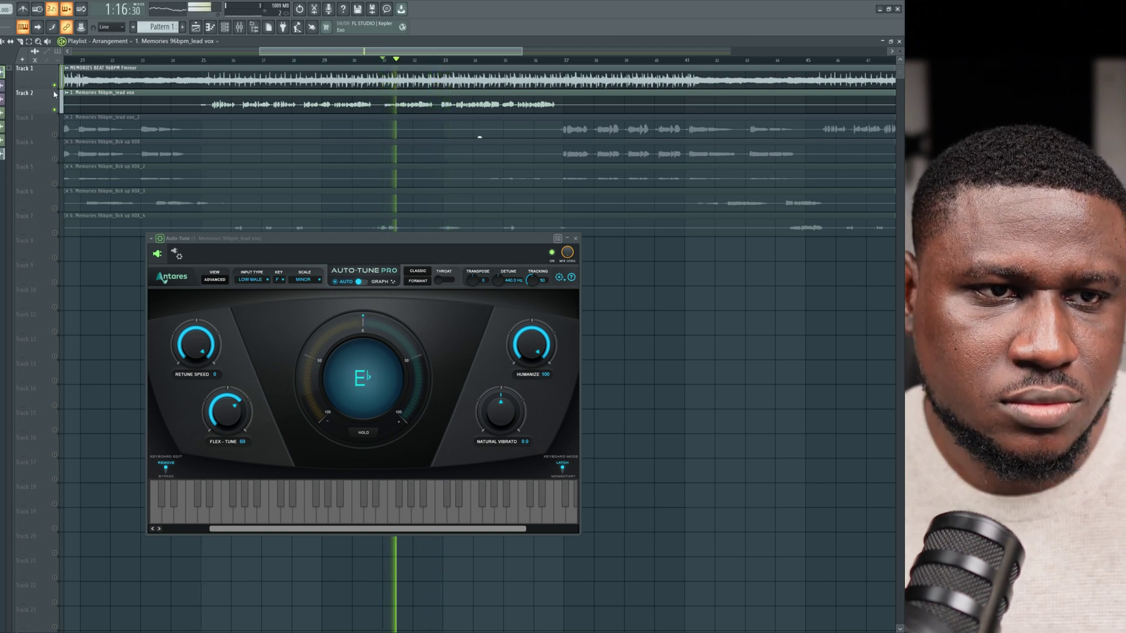
click(55, 86)
key(space)
drag(531, 344, 543, 460)
key(space)
click(471, 243)
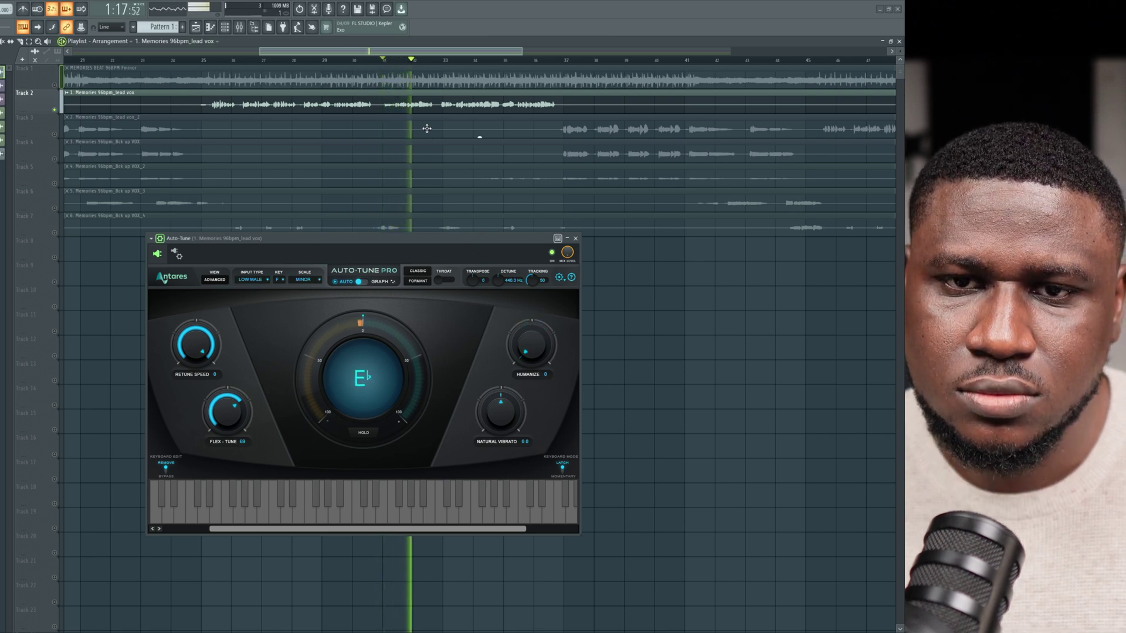
key(space)
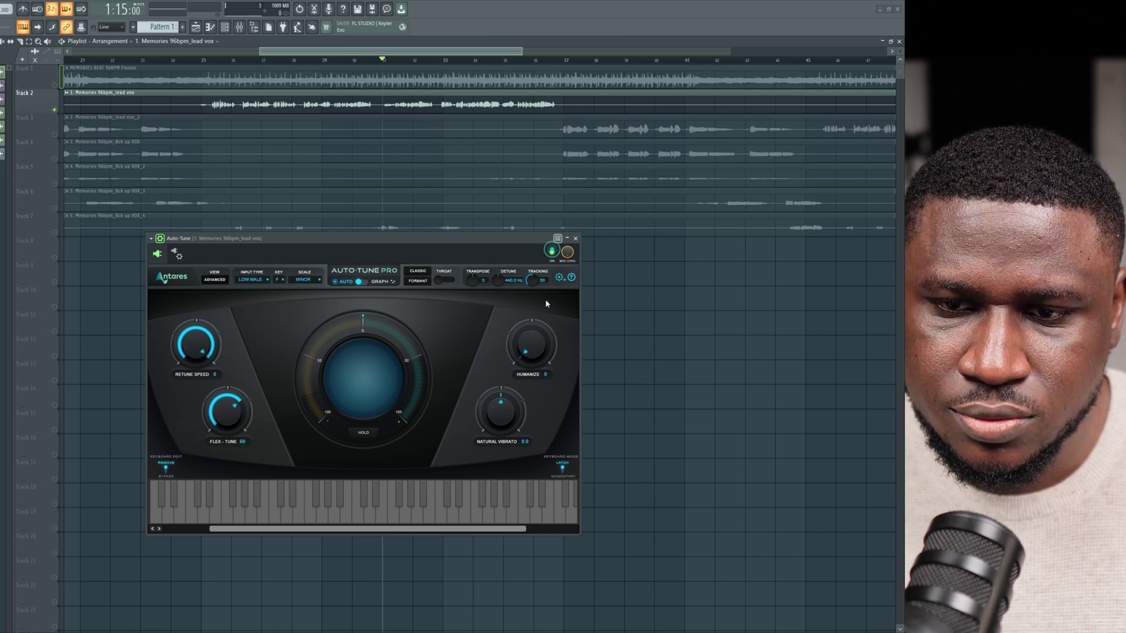
drag(530, 346, 531, 317)
key(space)
click(494, 242)
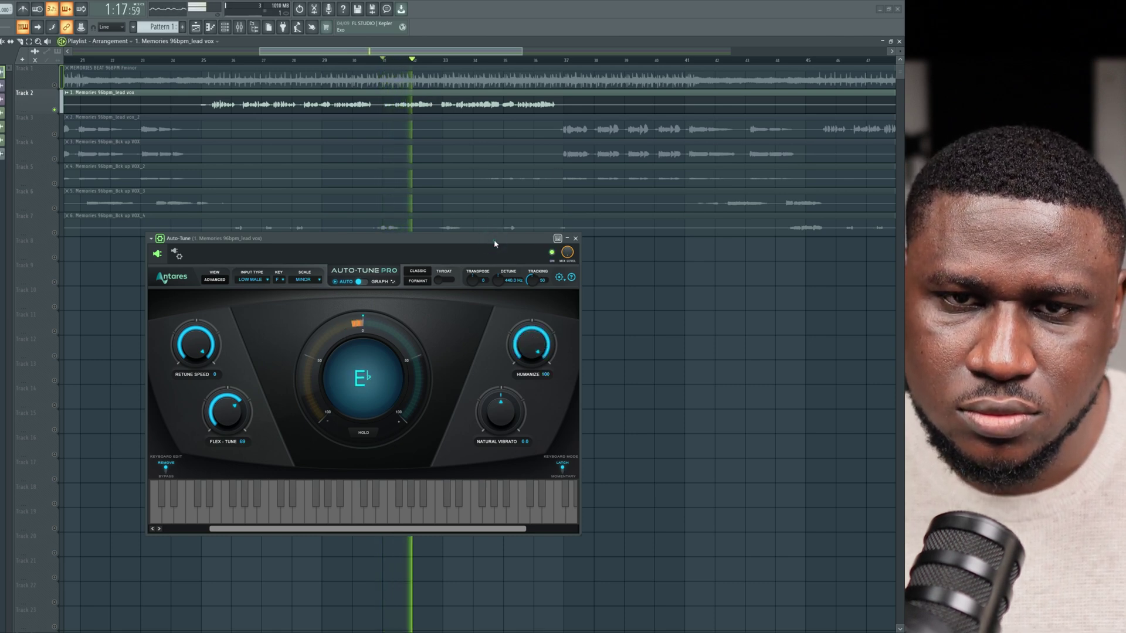
key(space)
click(414, 58)
key(space)
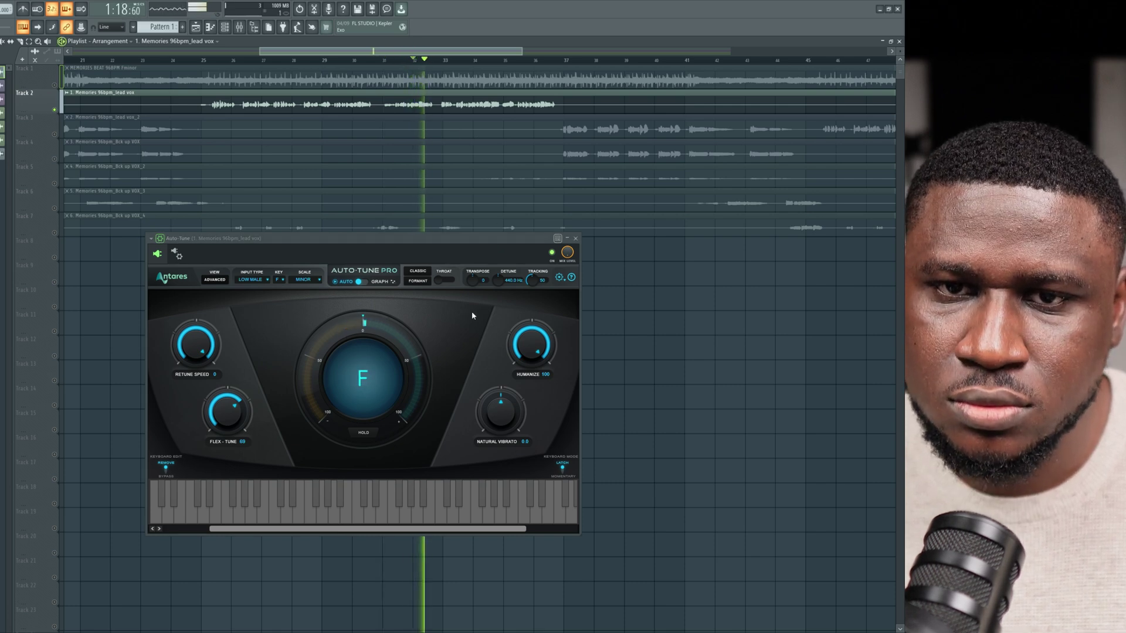
ctrl+click(531, 346)
key(space)
click(501, 241)
key(space)
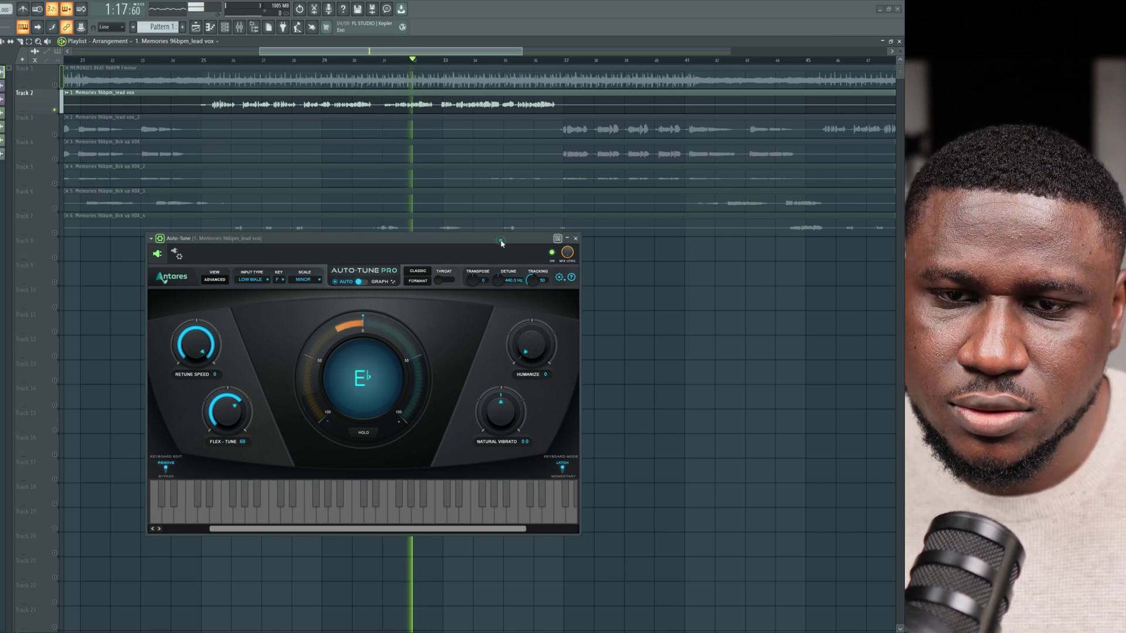
key(space)
key(space)
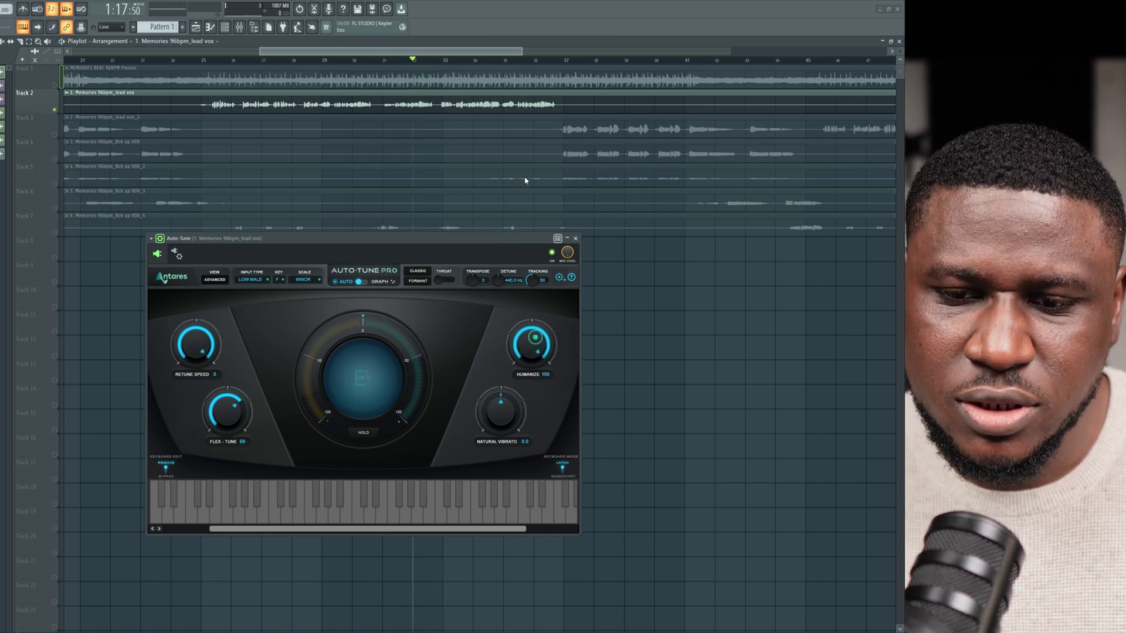
key(space)
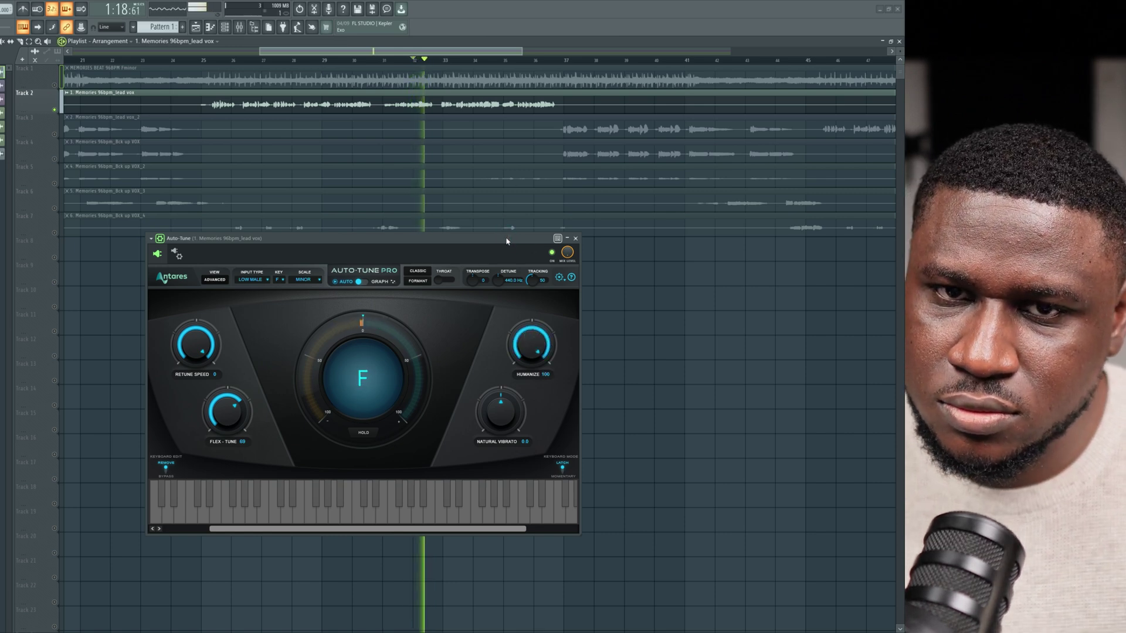
key(space)
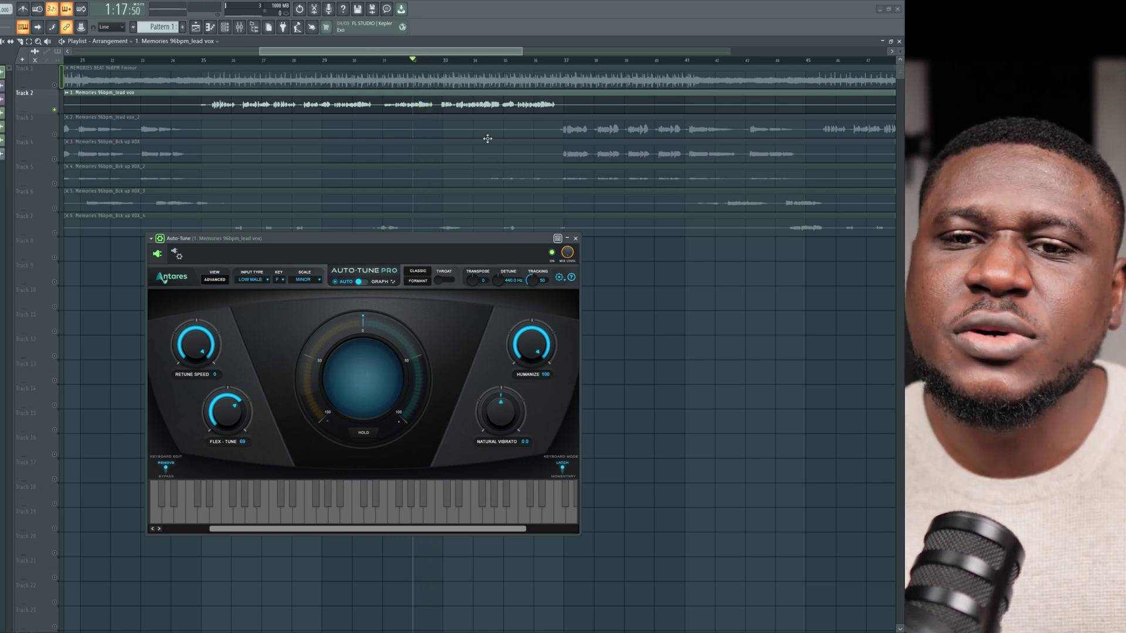
Step: Set the playhead near bar 33 and zoom out to show bars 1–85
click(444, 60)
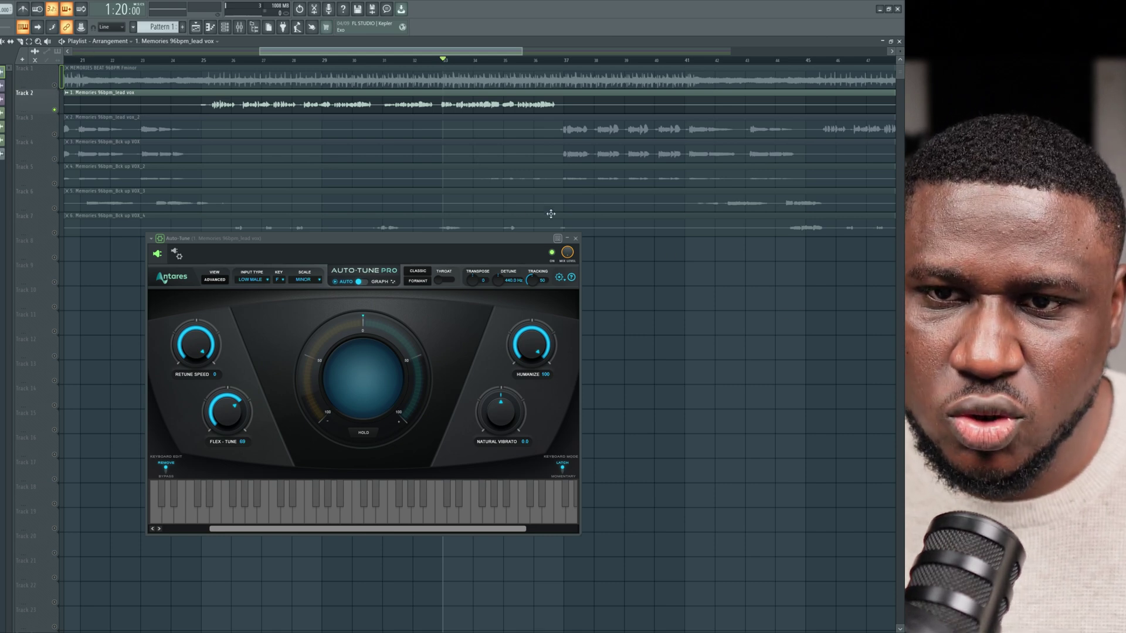
scroll(530, 164, down, 4)
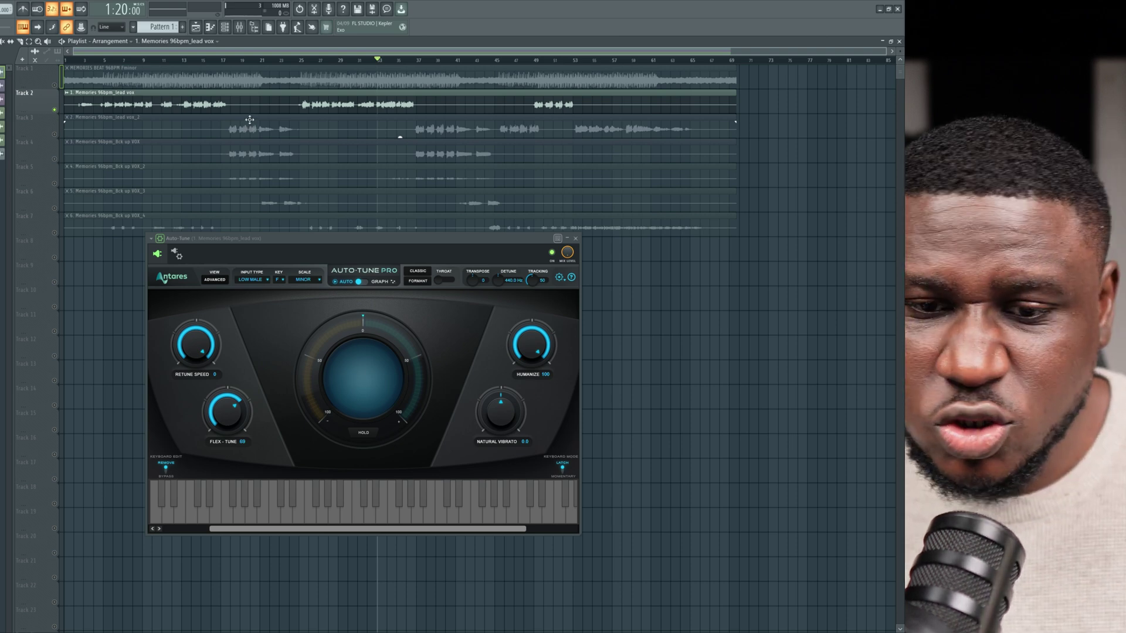
Step: Unmute the beat on Track 1 from bar 5 and adjust Auto-Tune's Humanize amount
click(104, 61)
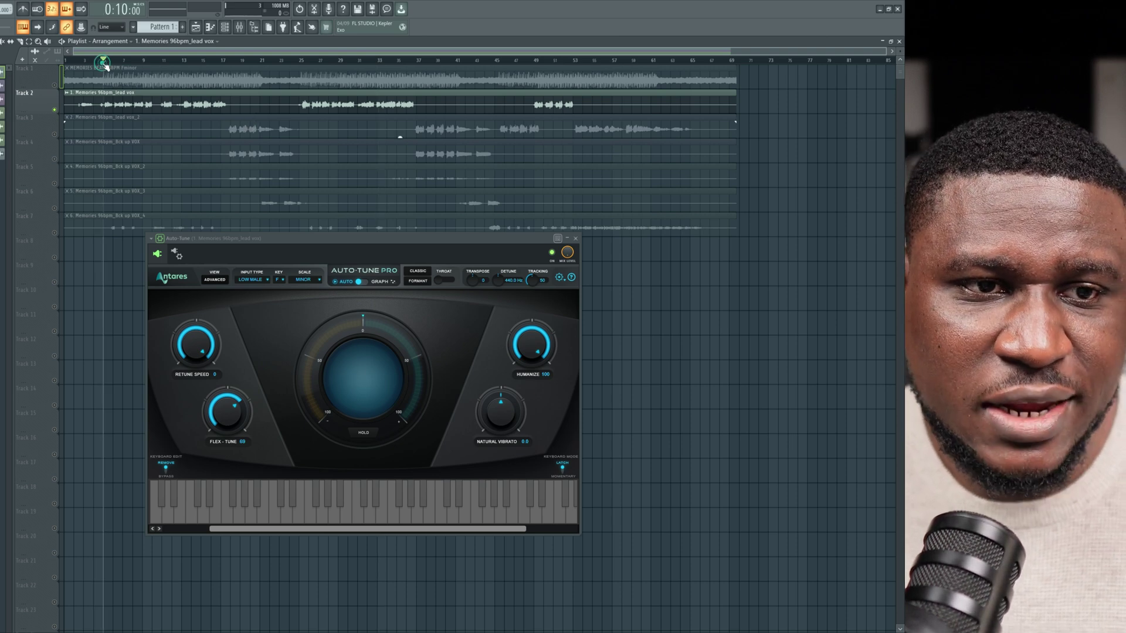
click(55, 85)
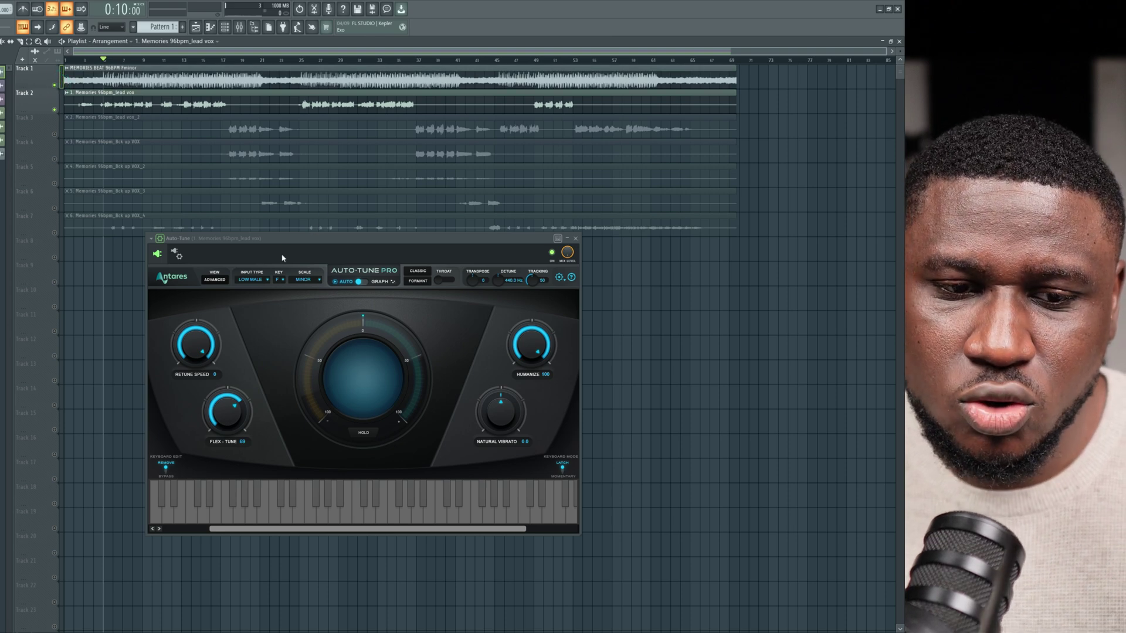
drag(519, 350, 554, 357)
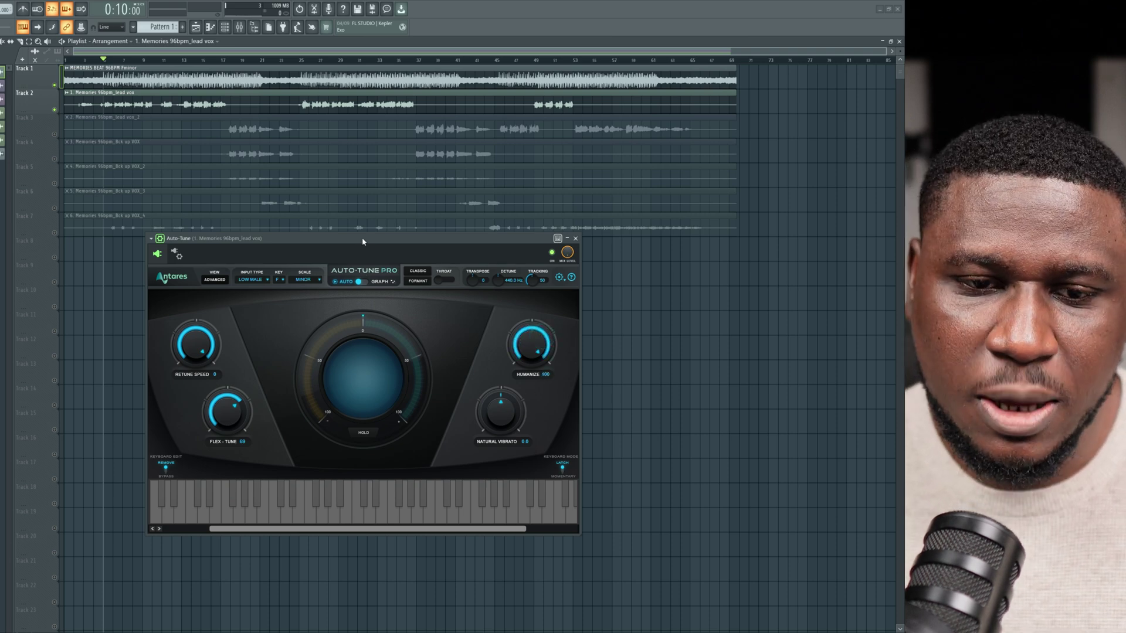
Step: Audition the song around bars 25 and 49, then raise Flex-Tune from 69 to 85
key(space)
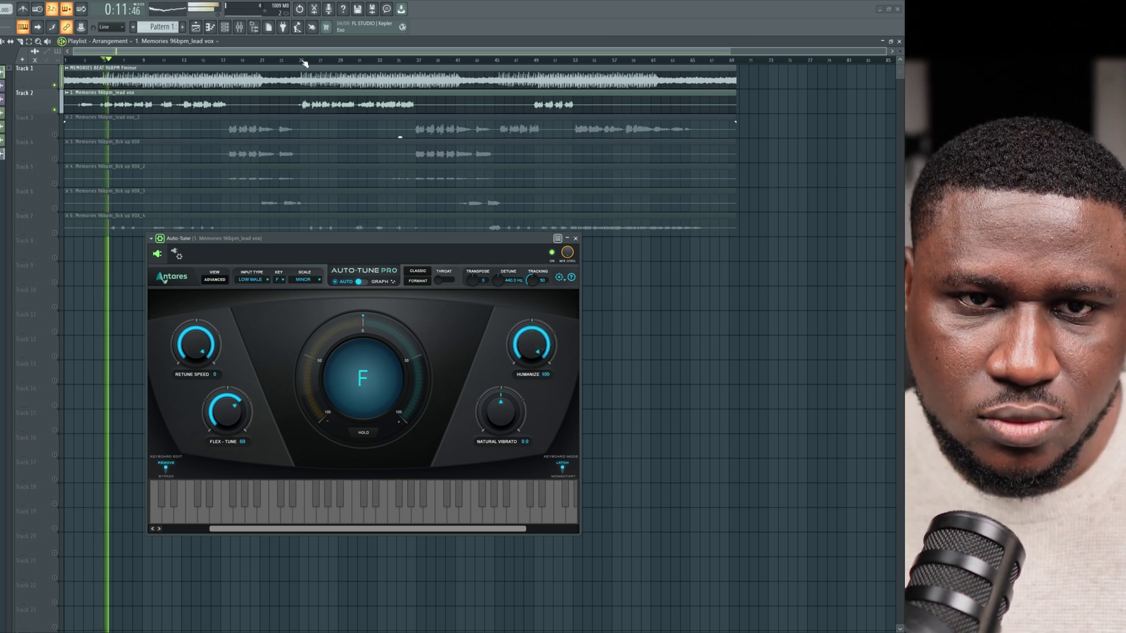
click(300, 59)
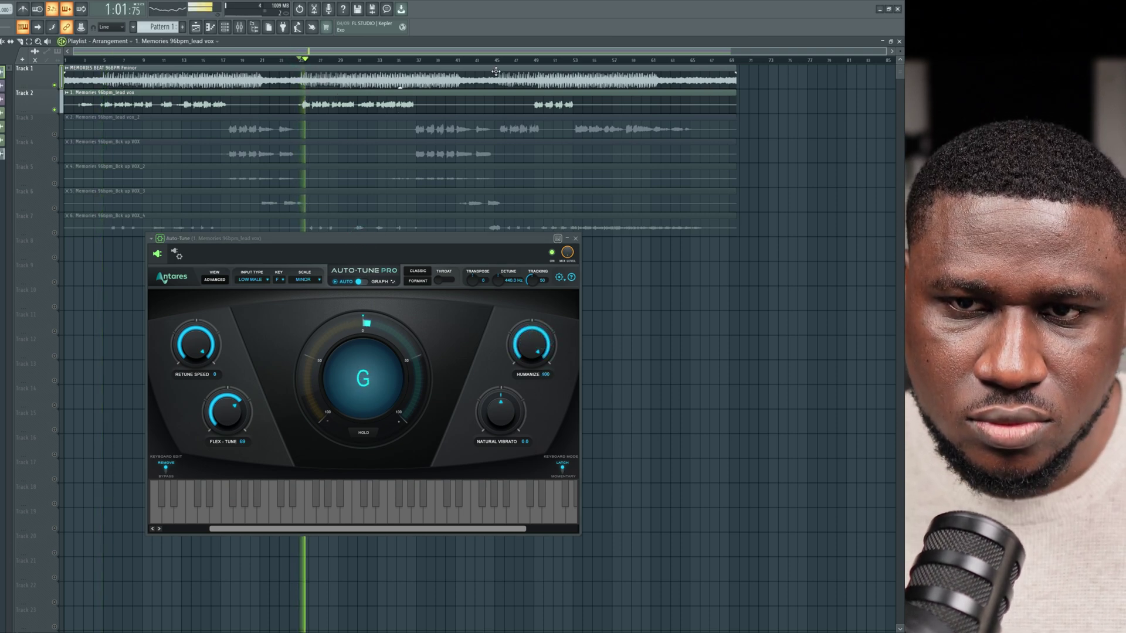
click(535, 60)
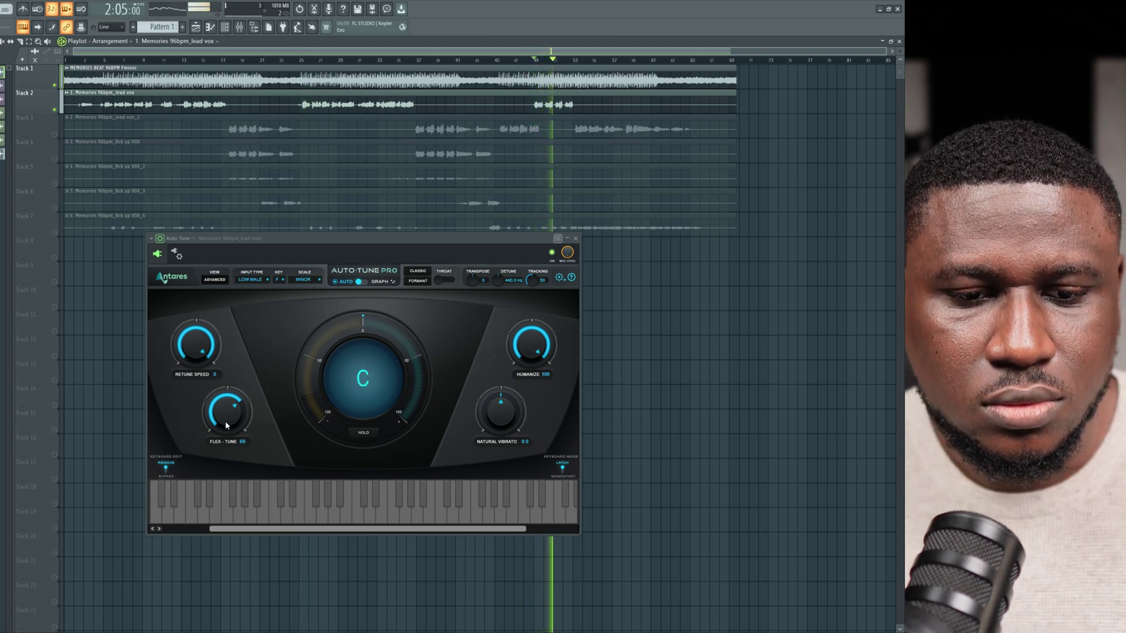
drag(228, 428, 234, 419)
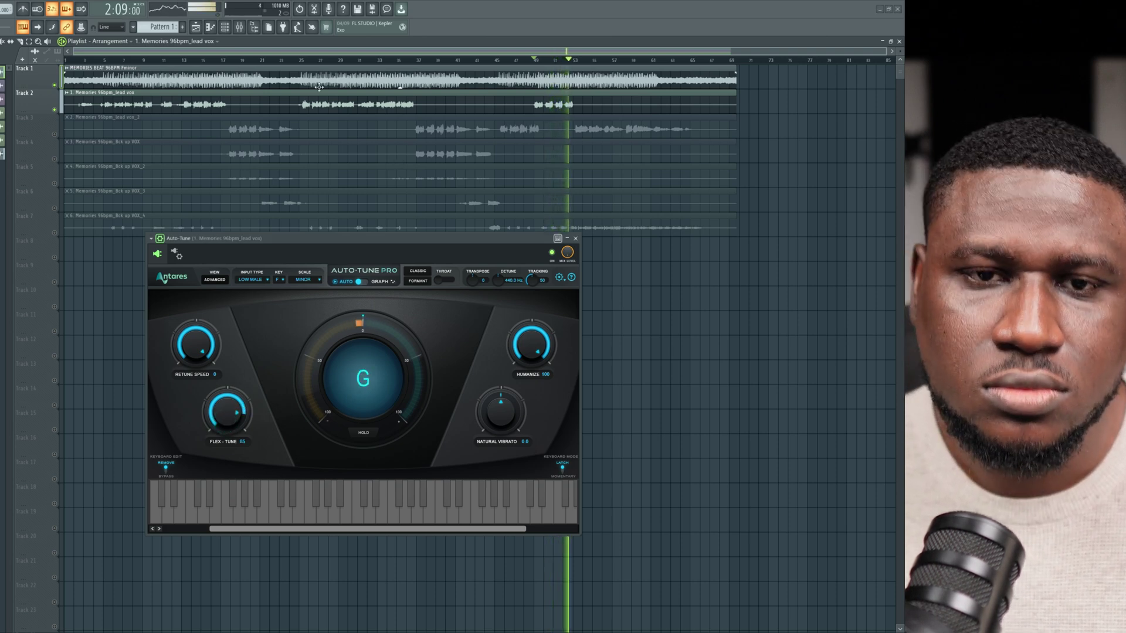
Step: Unmute Track 3's second lead vocal, audition it from bar 53, and open its clip's channel settings
click(50, 128)
key(space)
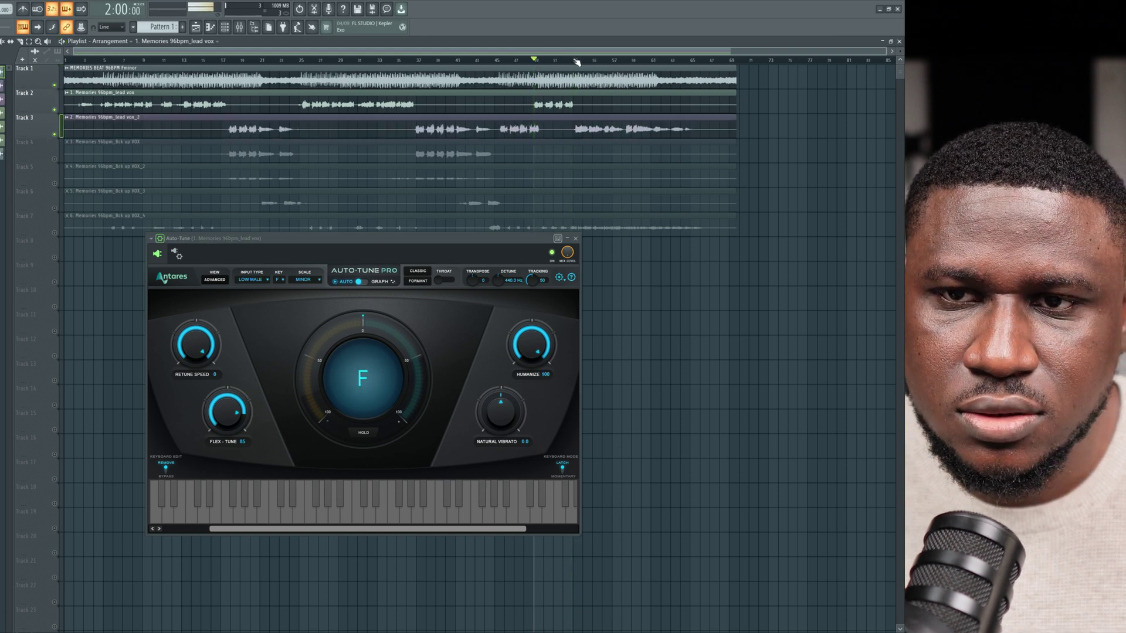
click(575, 59)
key(space)
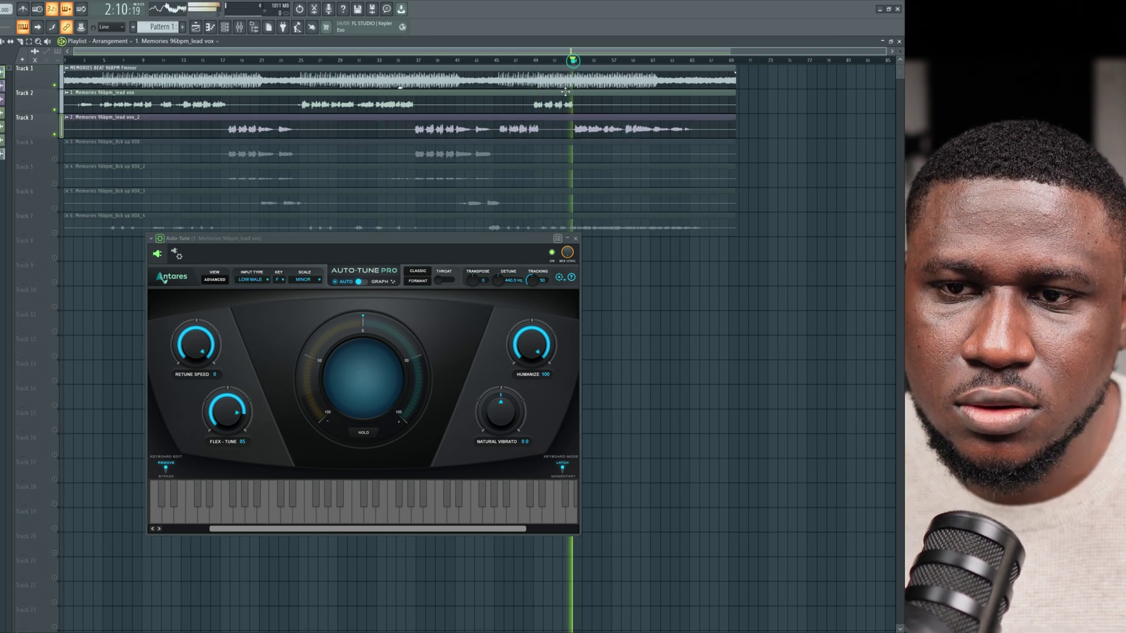
key(space)
double_click(482, 130)
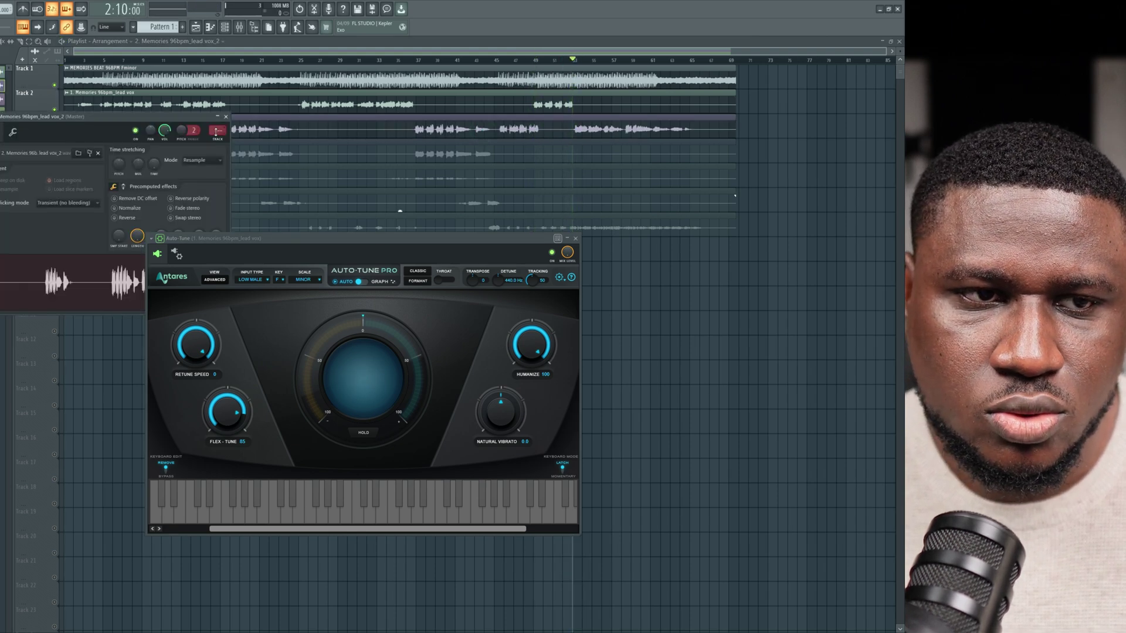
key(space)
Step: Back in the playlist, jump playback to bar 55 and solo Track 3
click(416, 128)
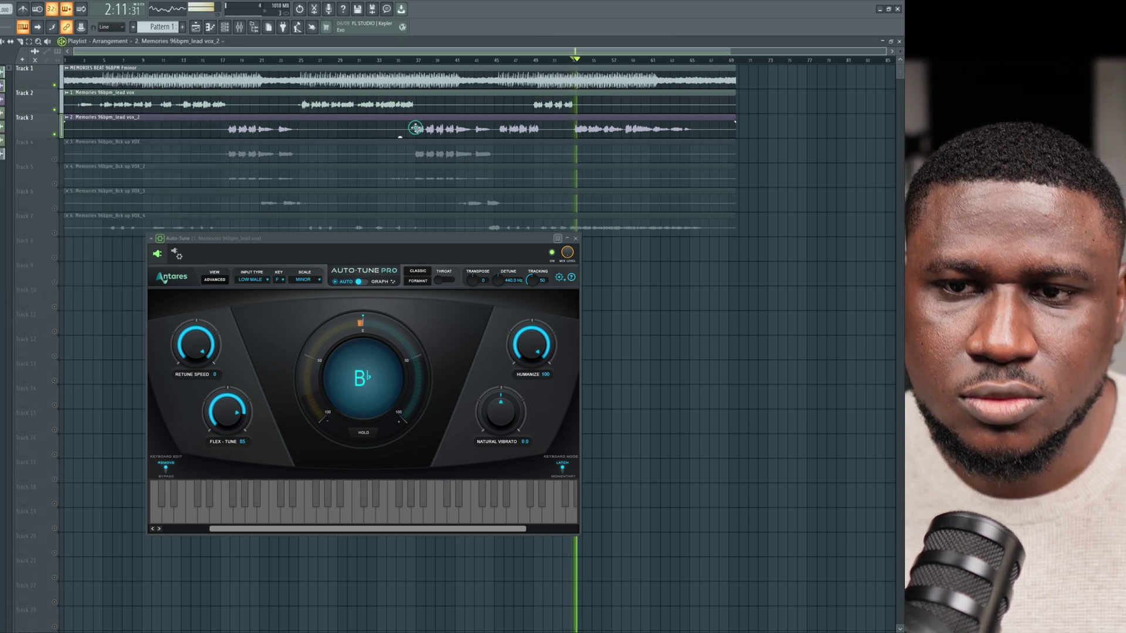
scroll(538, 105, up, 3)
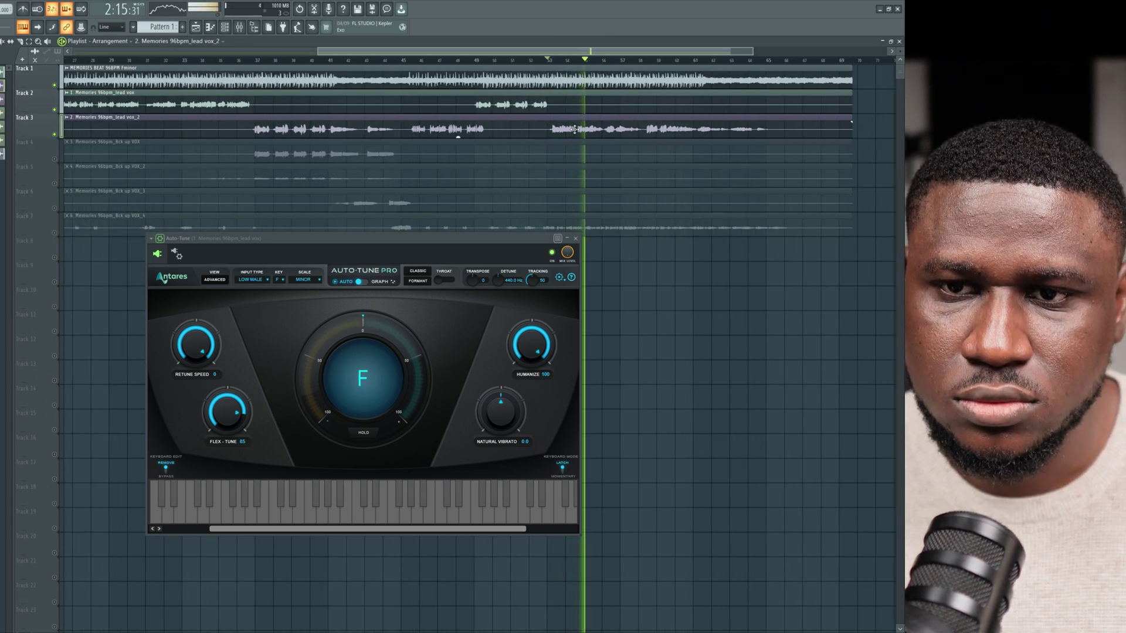
scroll(570, 145, down, 2)
scroll(570, 145, up, 4)
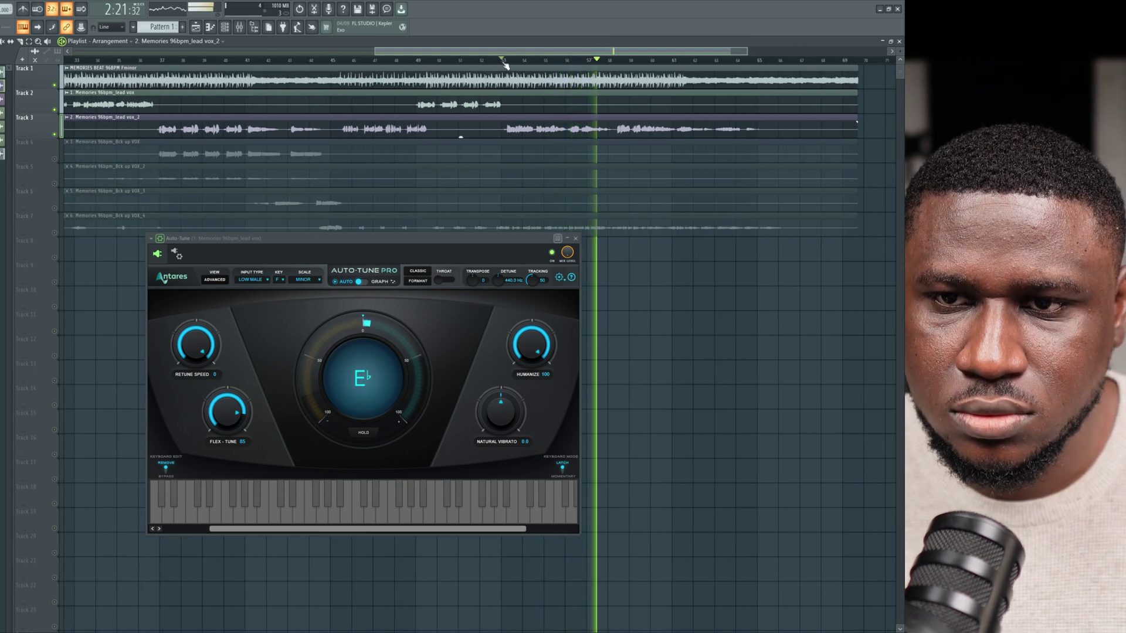
click(564, 60)
right_click(48, 137)
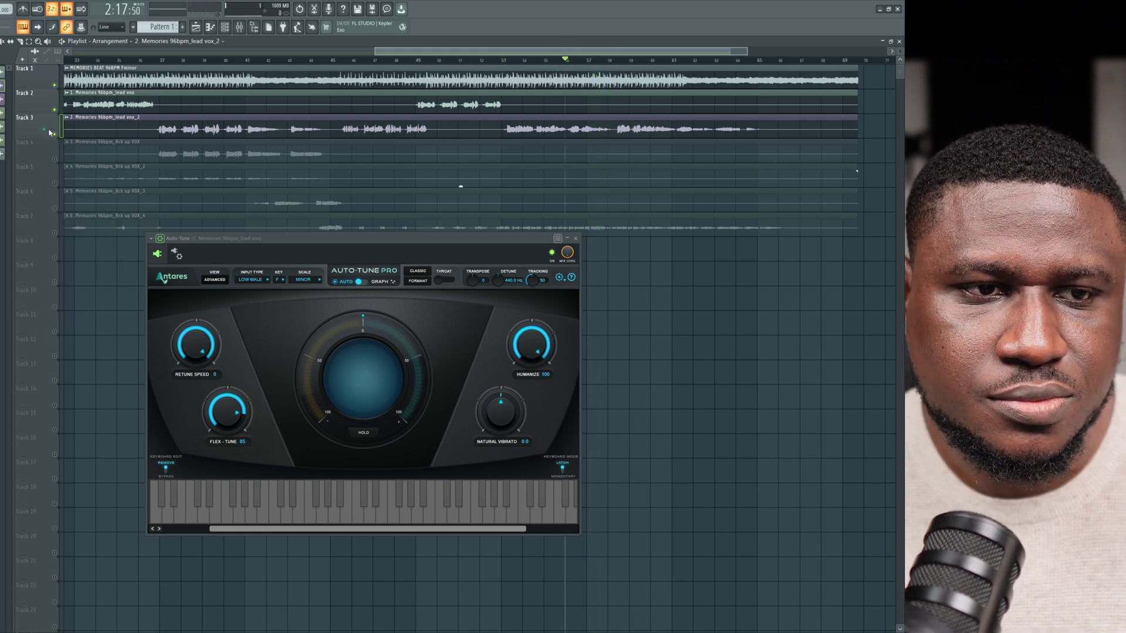
right_click(55, 135)
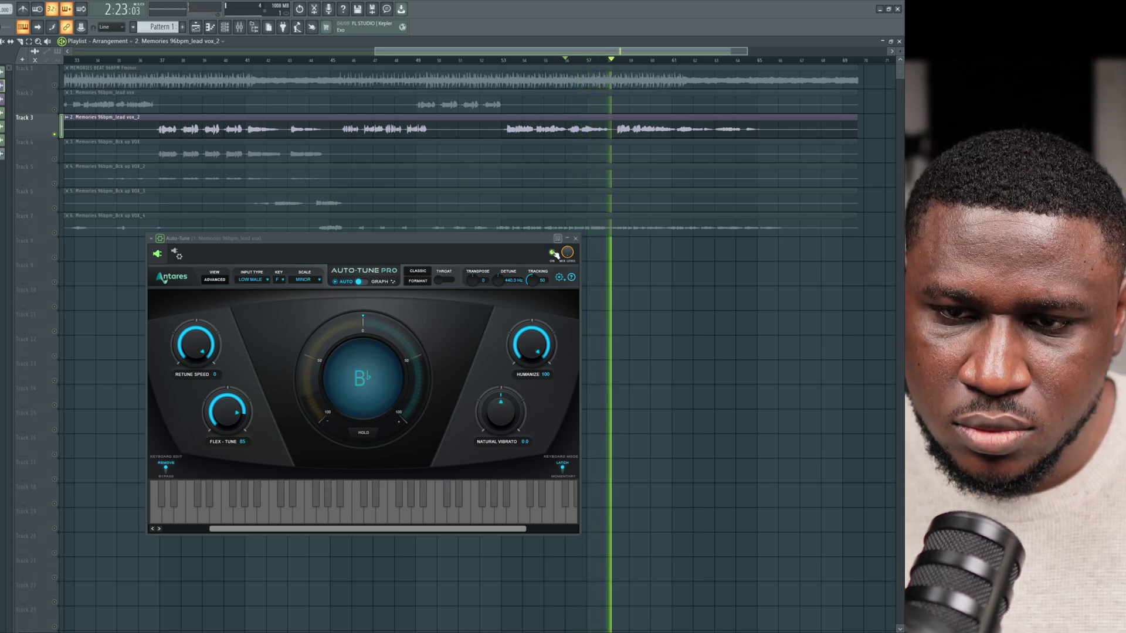
key(space)
key(space)
click(552, 253)
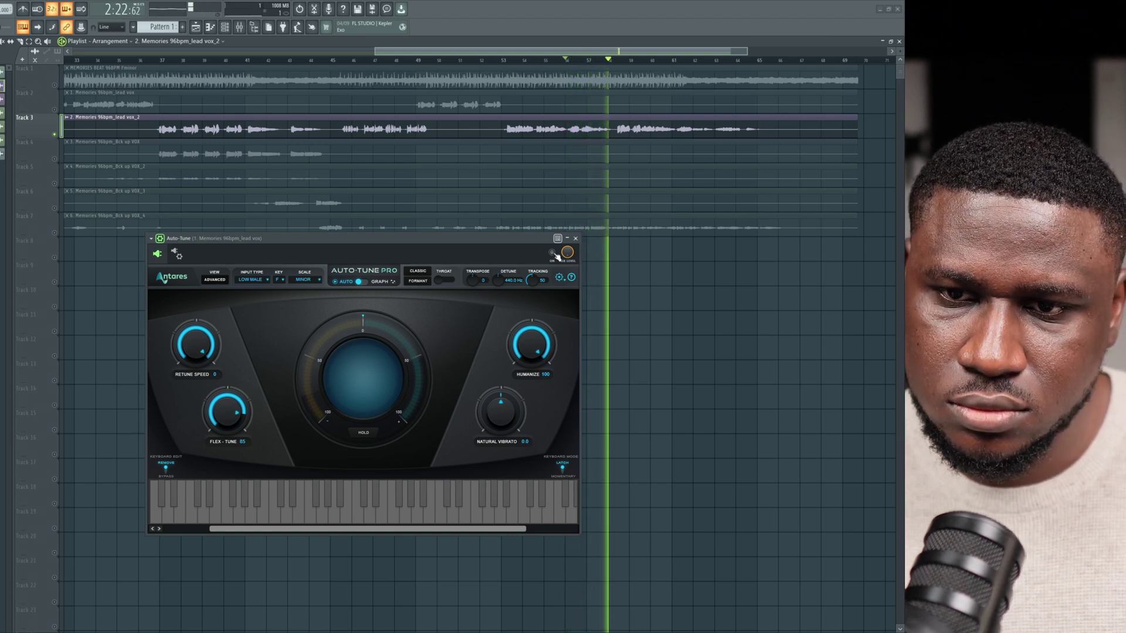
key(space)
key(space)
click(552, 253)
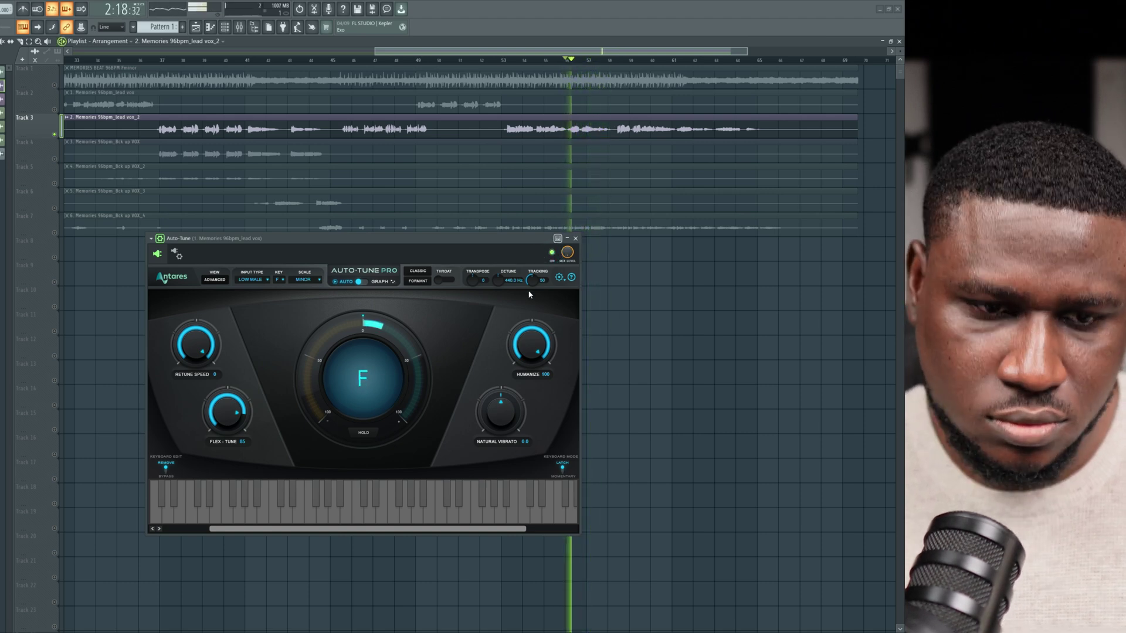
click(512, 242)
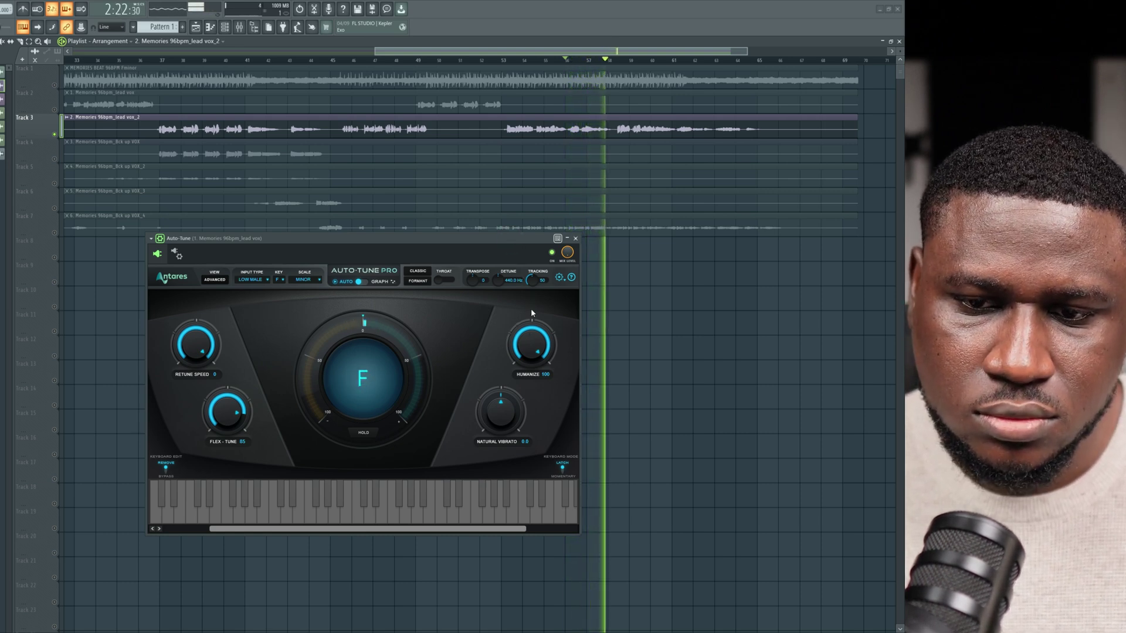
key(space)
drag(536, 329, 542, 434)
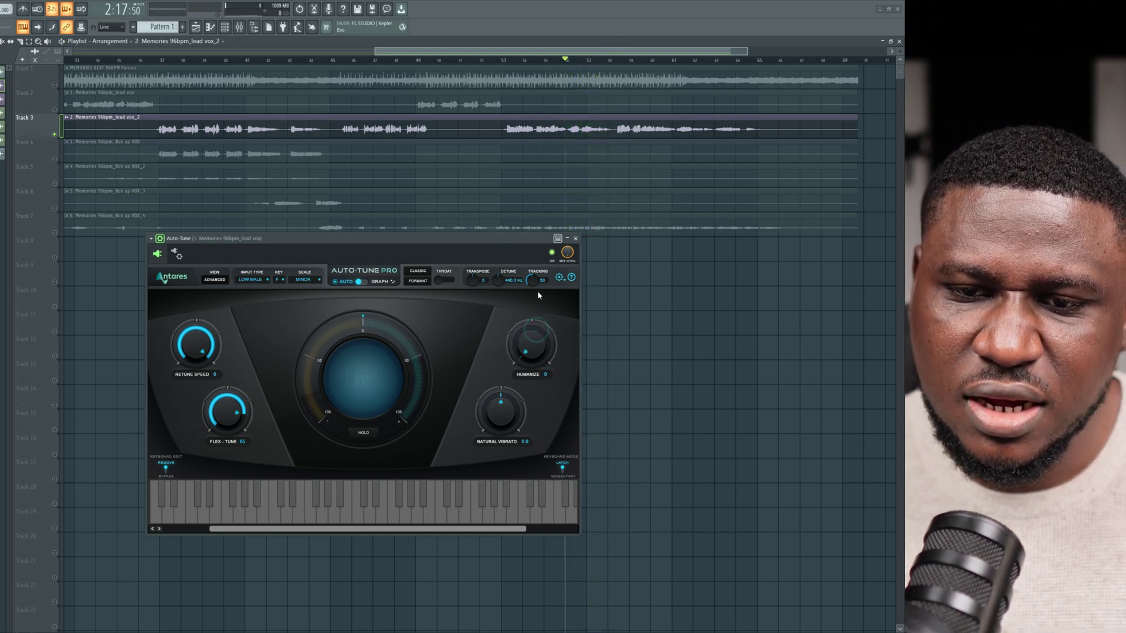
click(517, 239)
key(space)
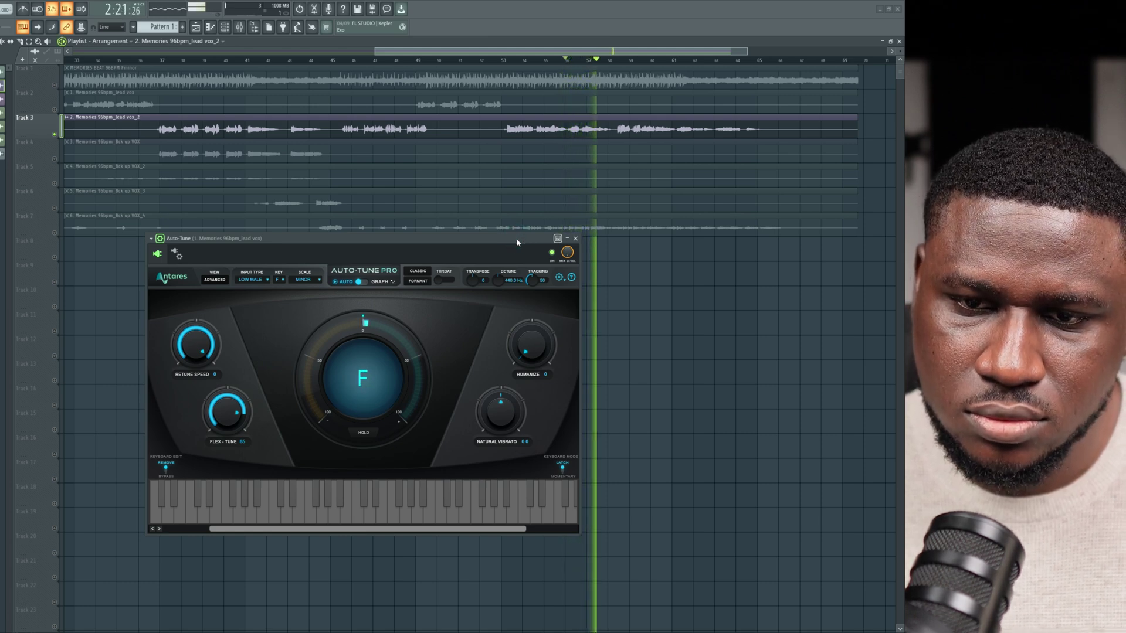
key(space)
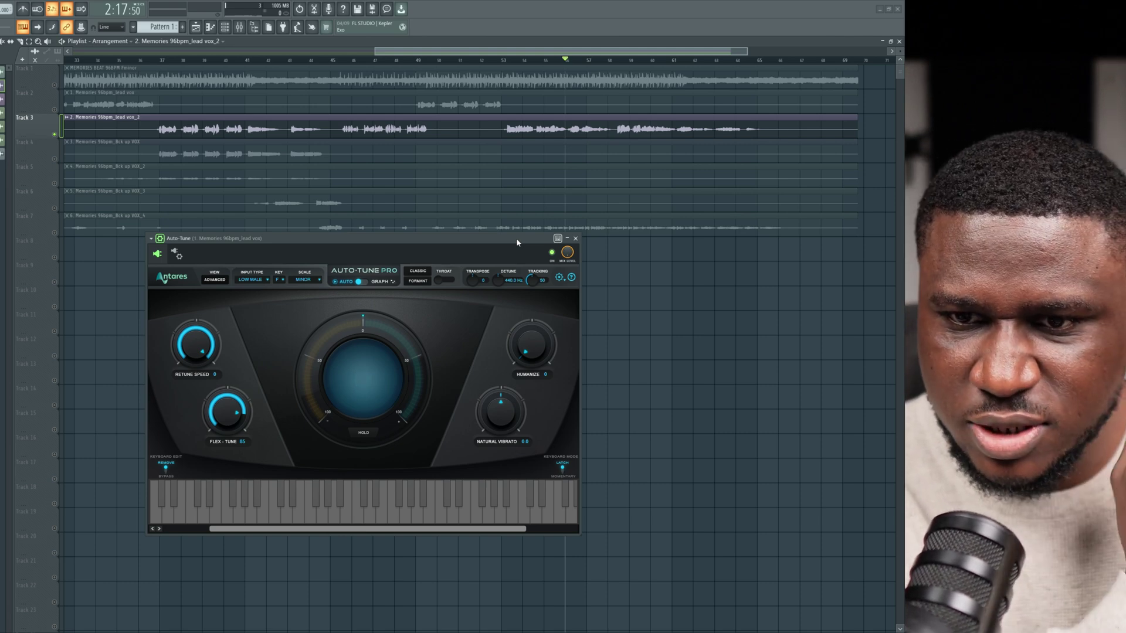
key(space)
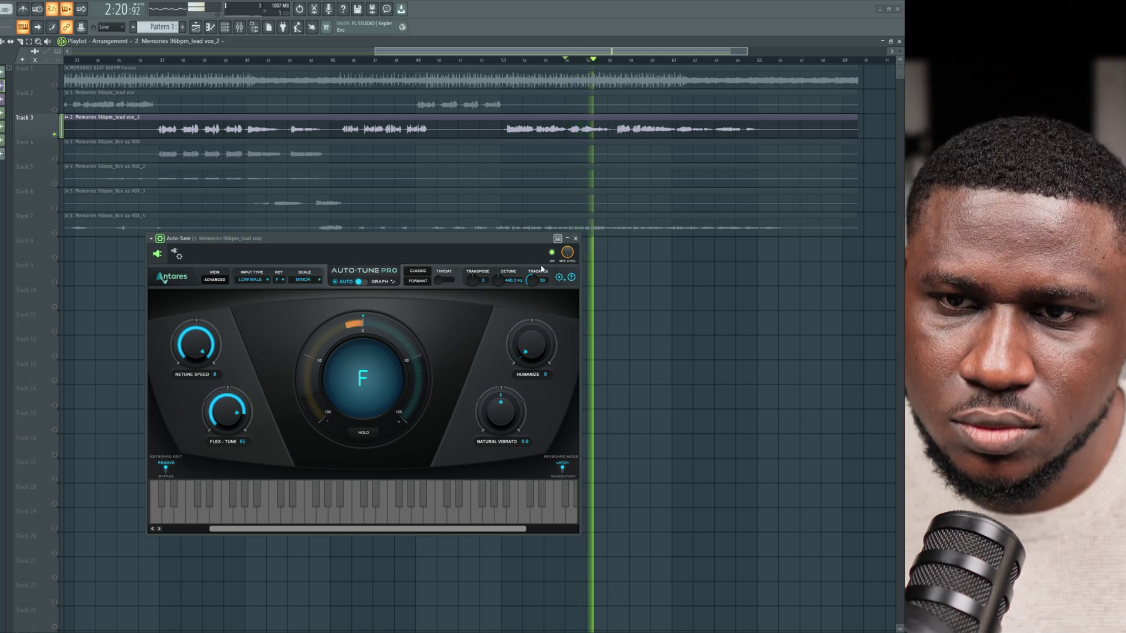
key(space)
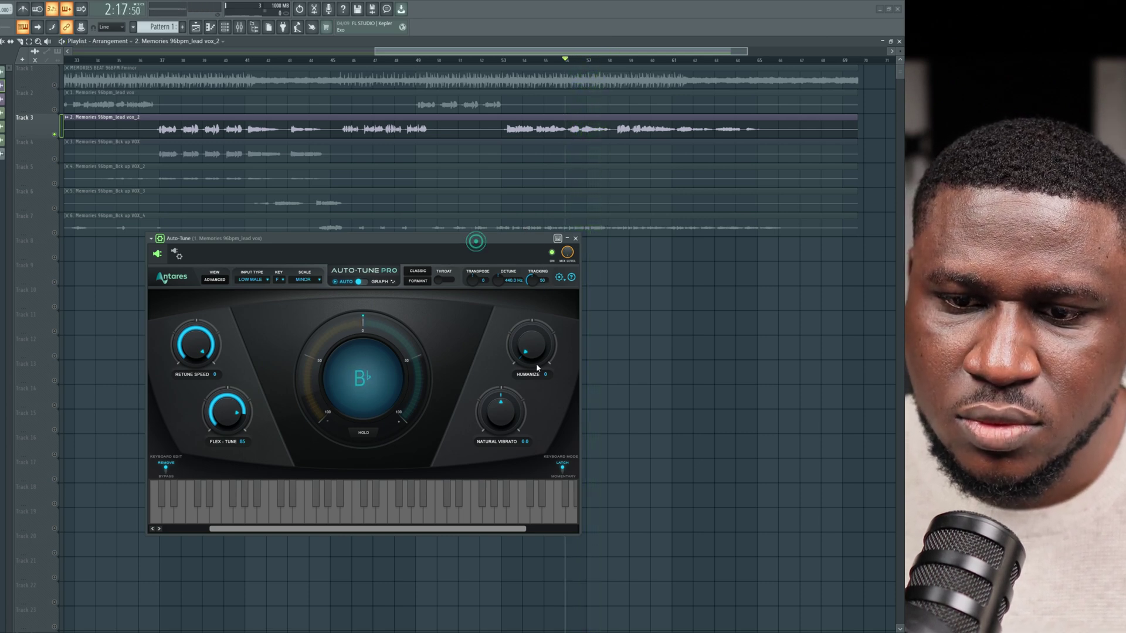
drag(536, 364, 543, 93)
key(space)
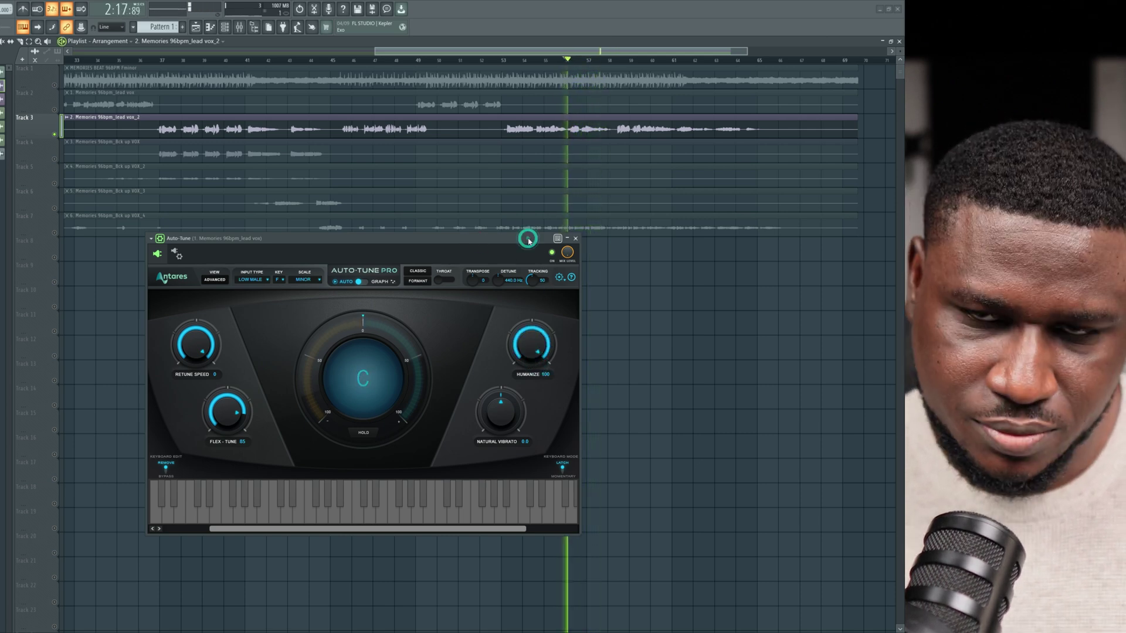